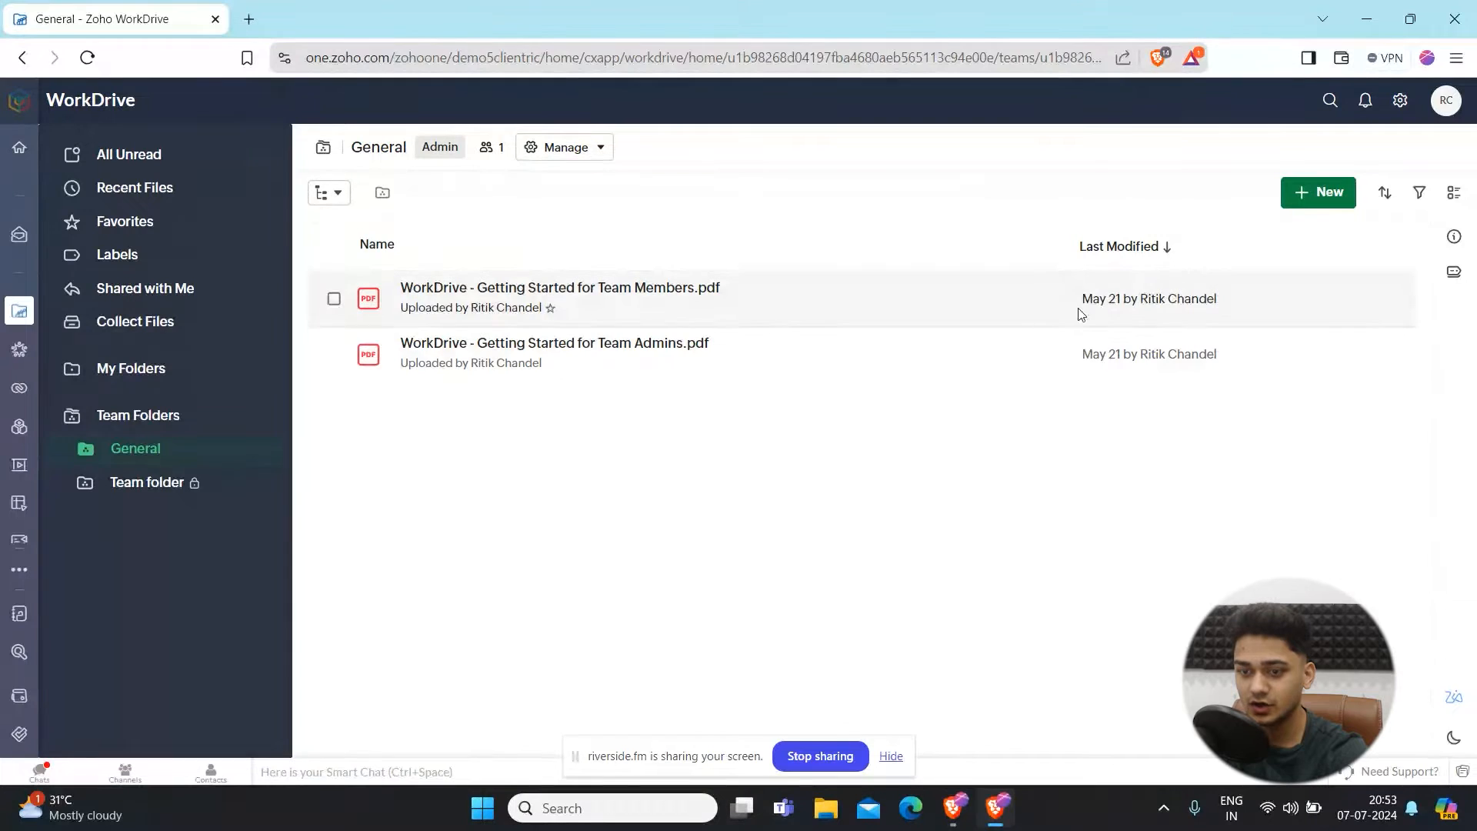
- Create a data template in the admin settings named Clientric Project Template with the description Test
click(1400, 102)
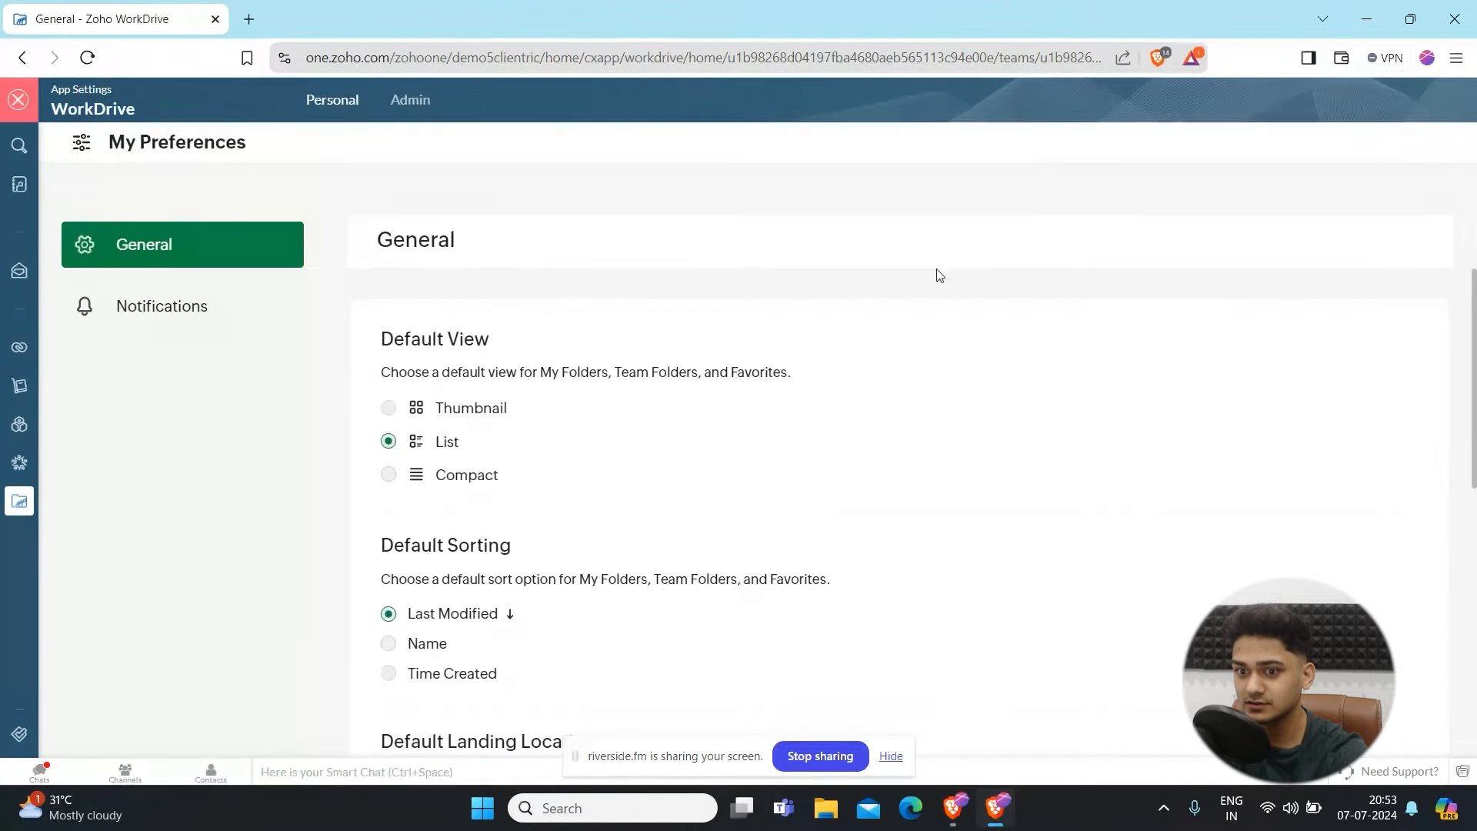
click(403, 101)
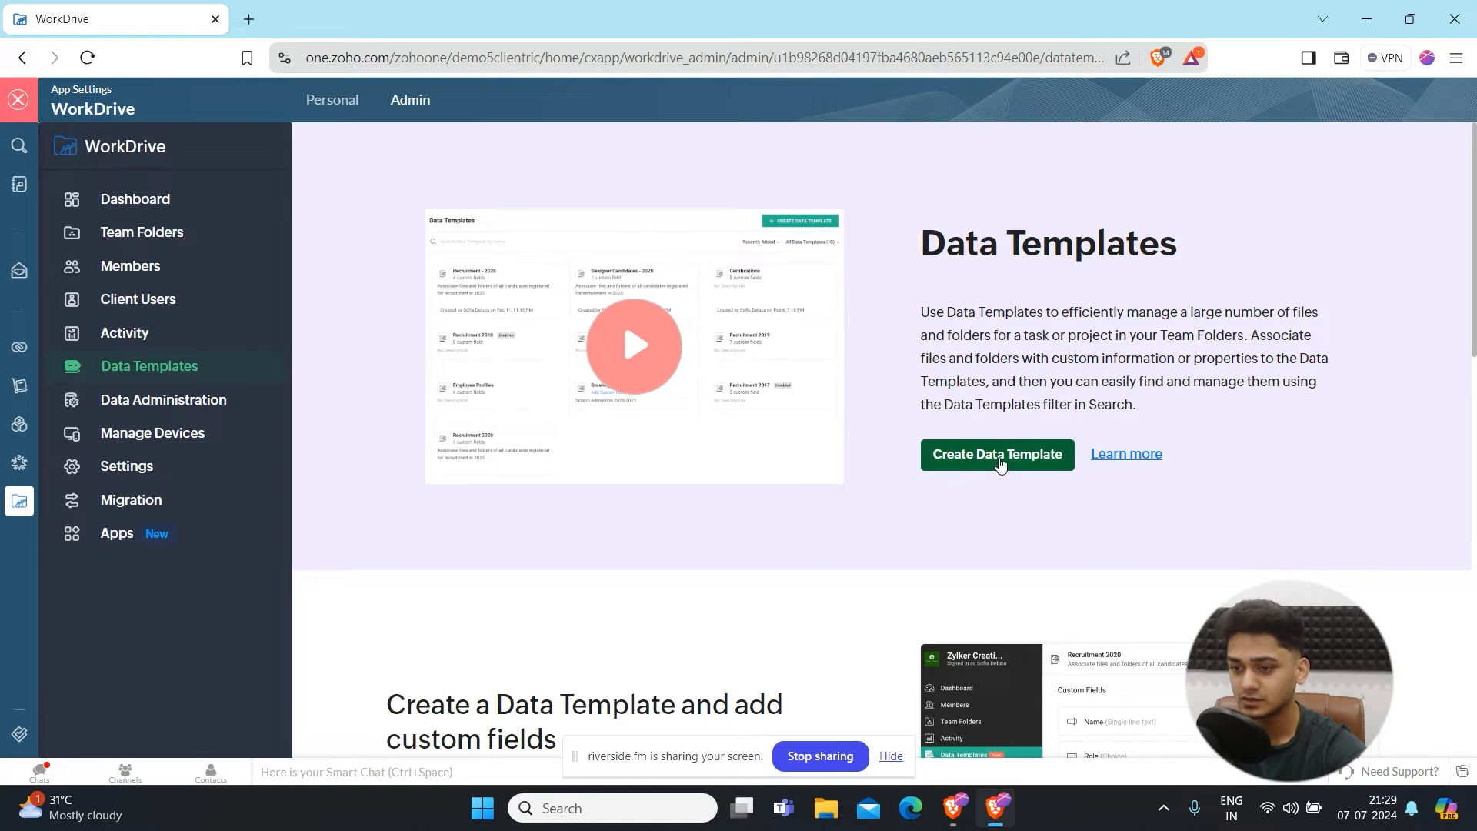
click(999, 460)
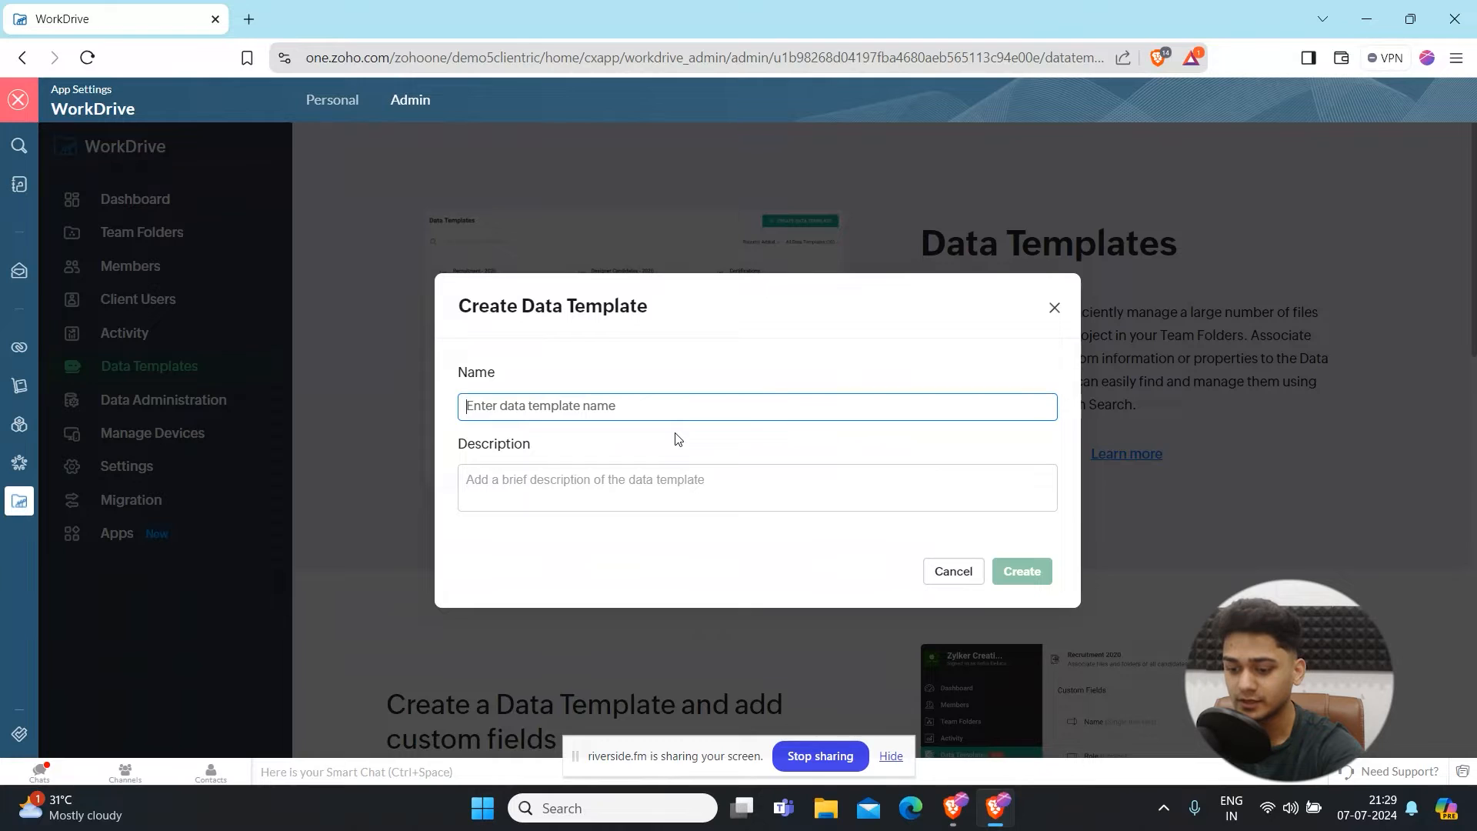
text(CLi)
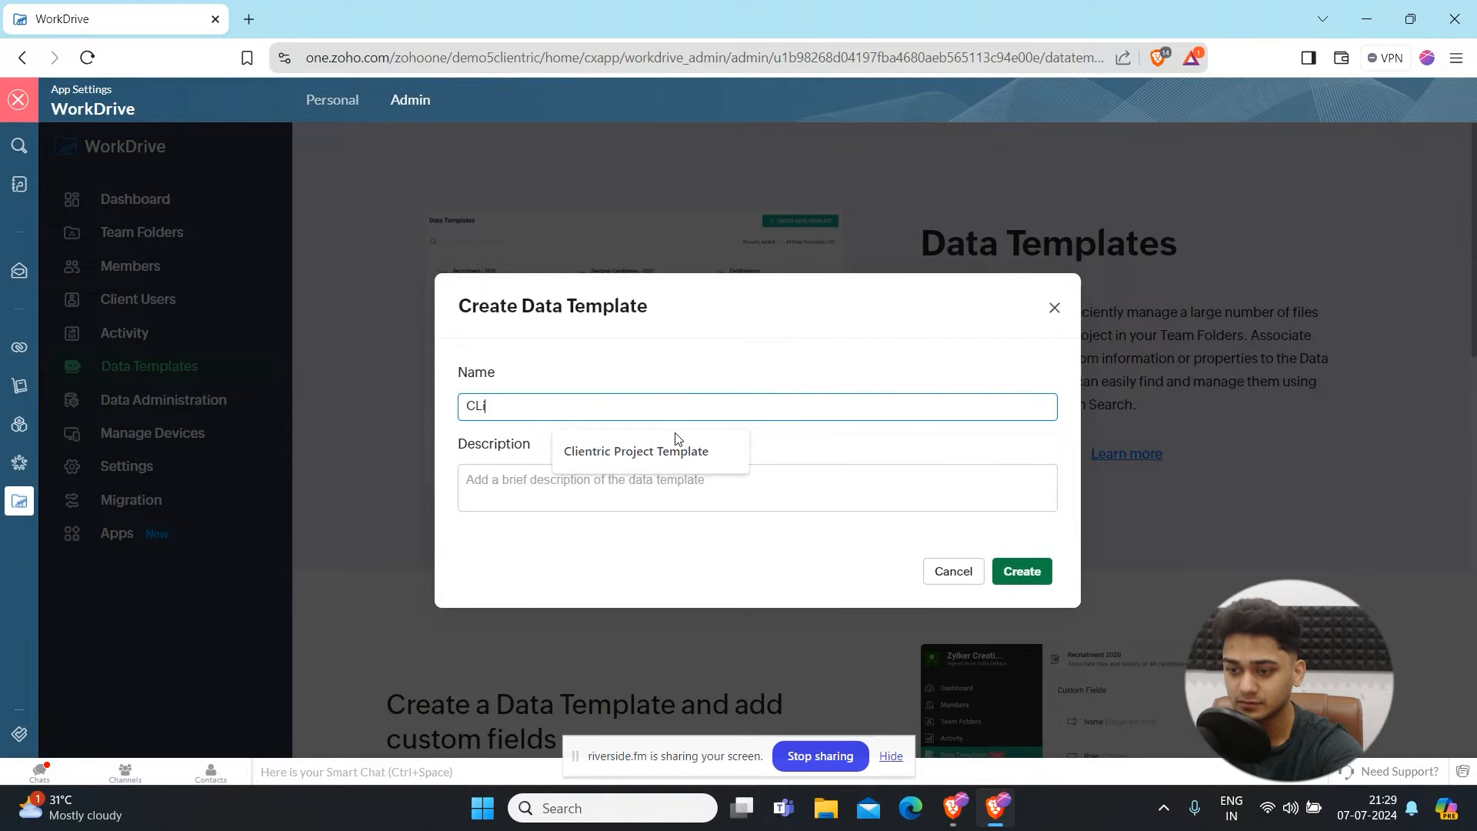
text(entric Project Template)
click(653, 447)
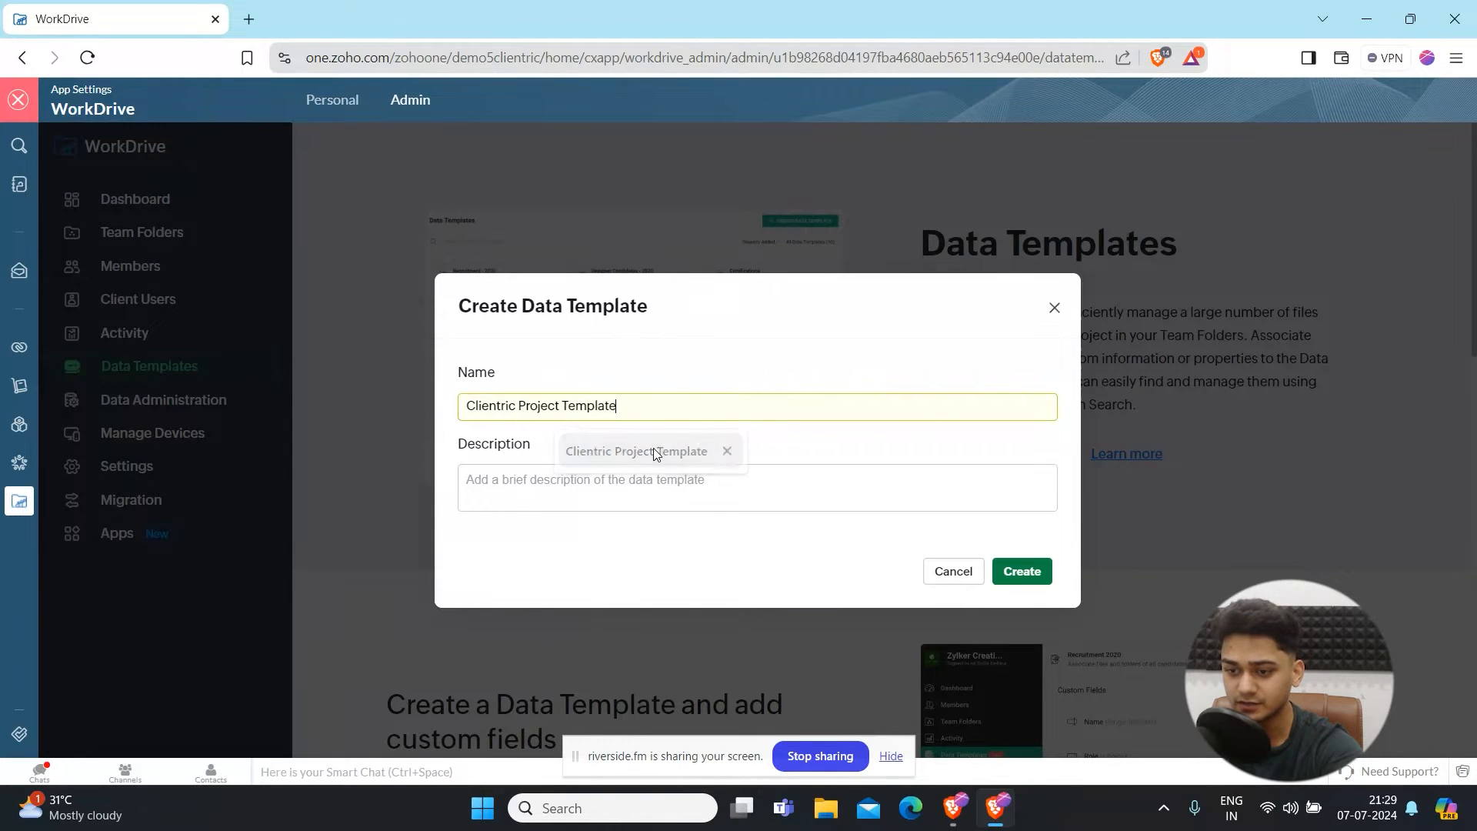
click(561, 491)
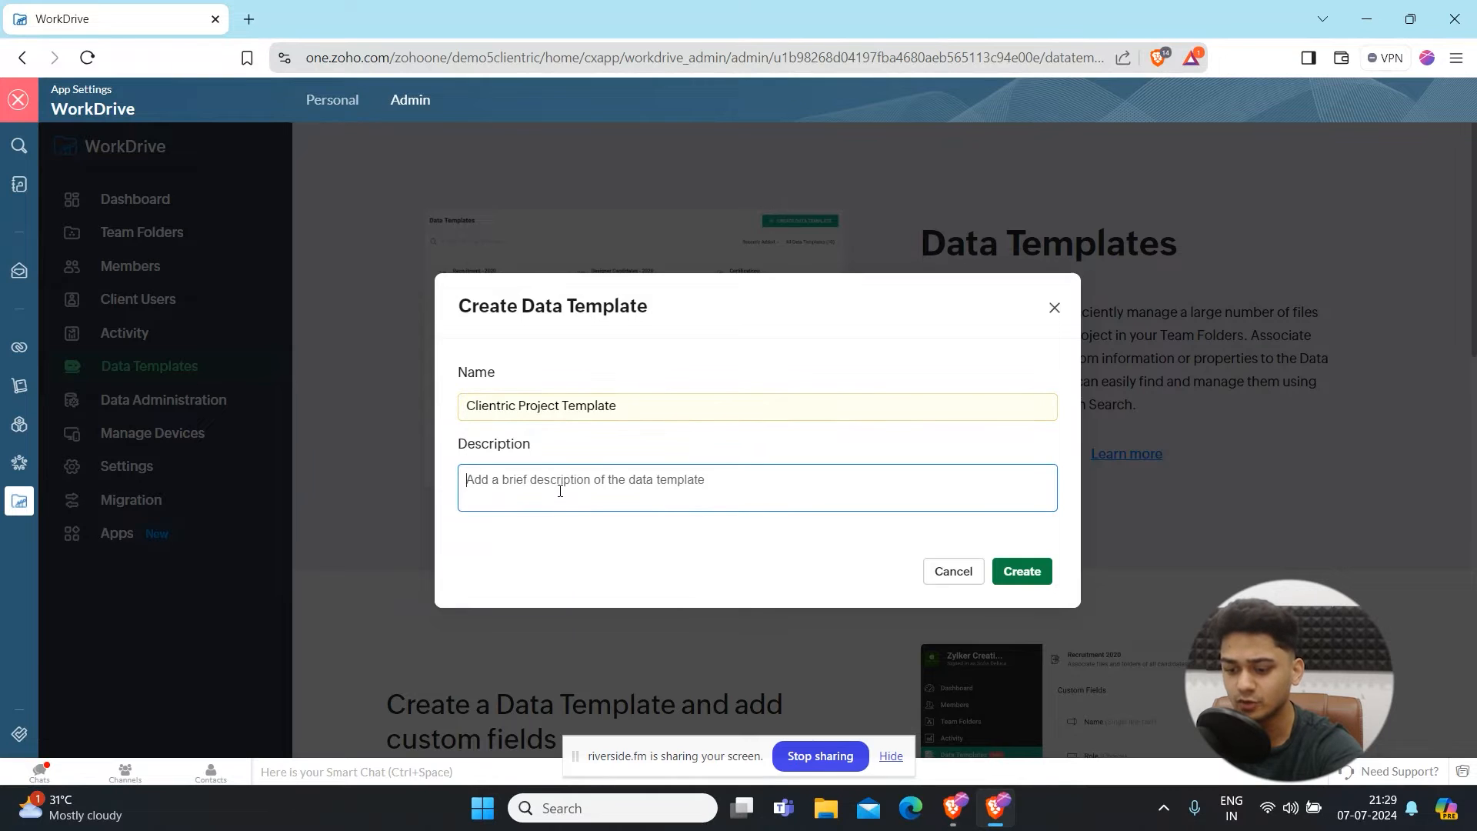
text(Test)
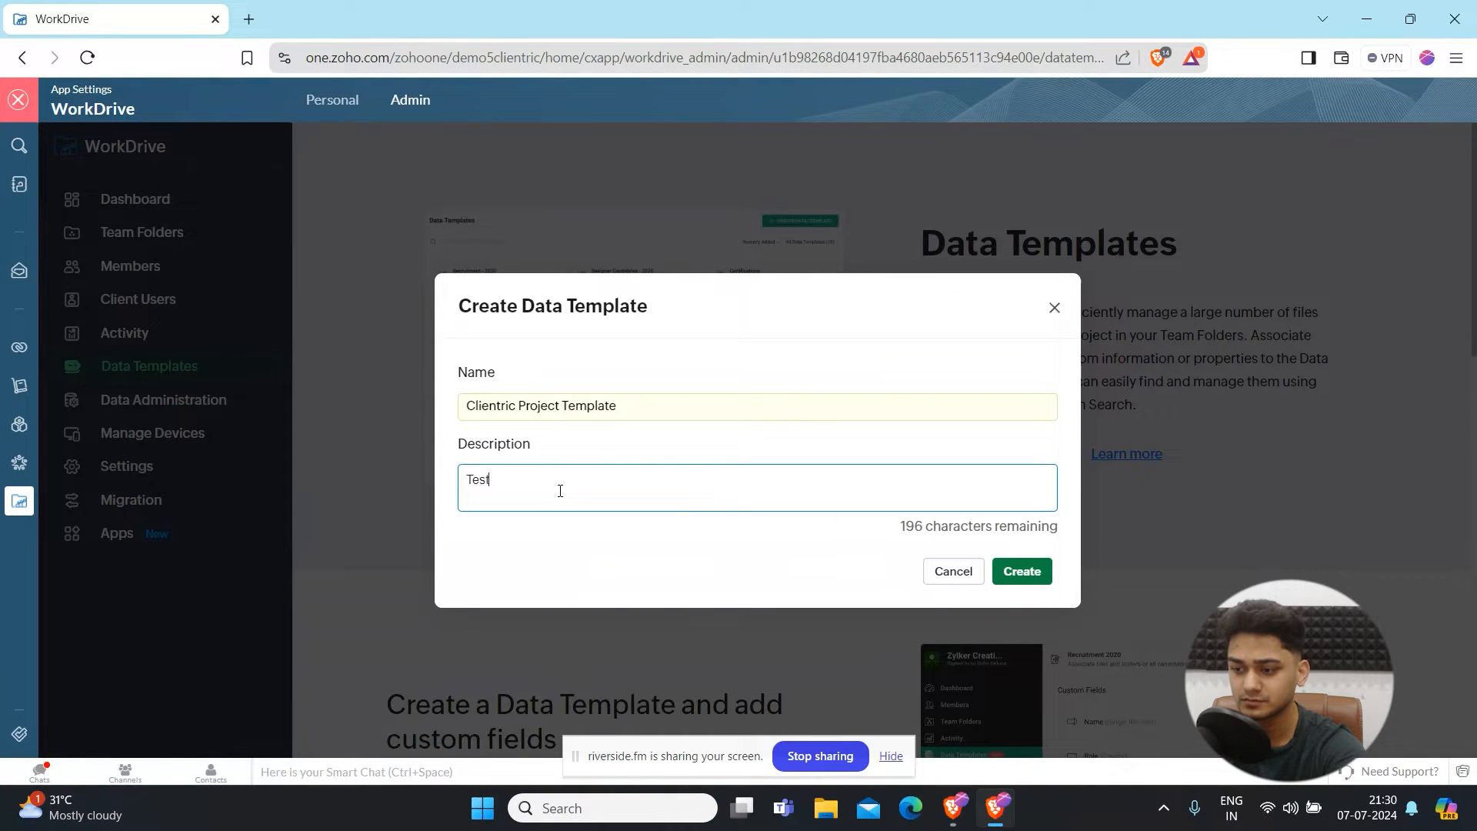
click(1027, 573)
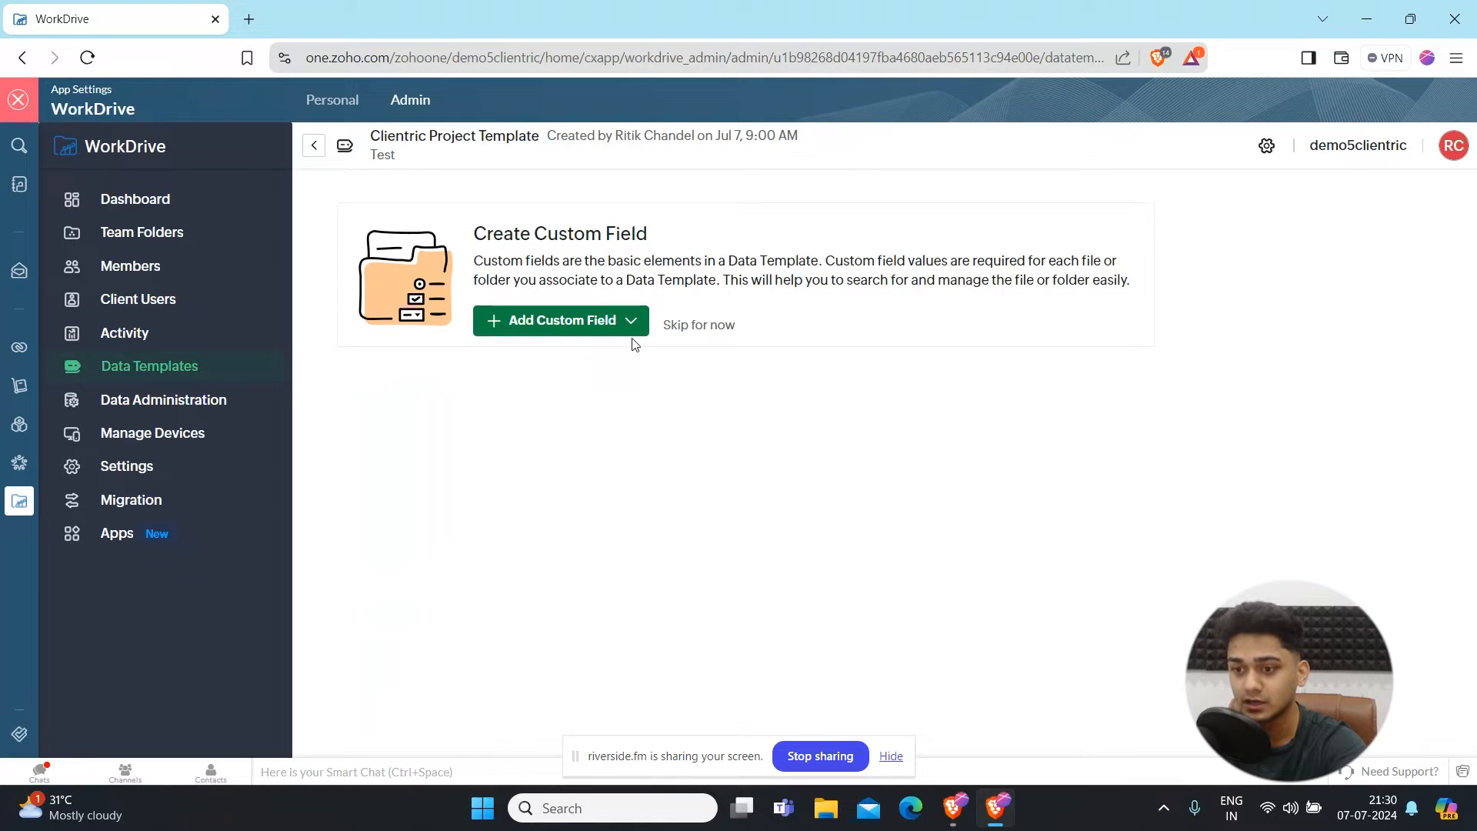
- Add a mandatory single line text custom field named User's name to the template
click(587, 327)
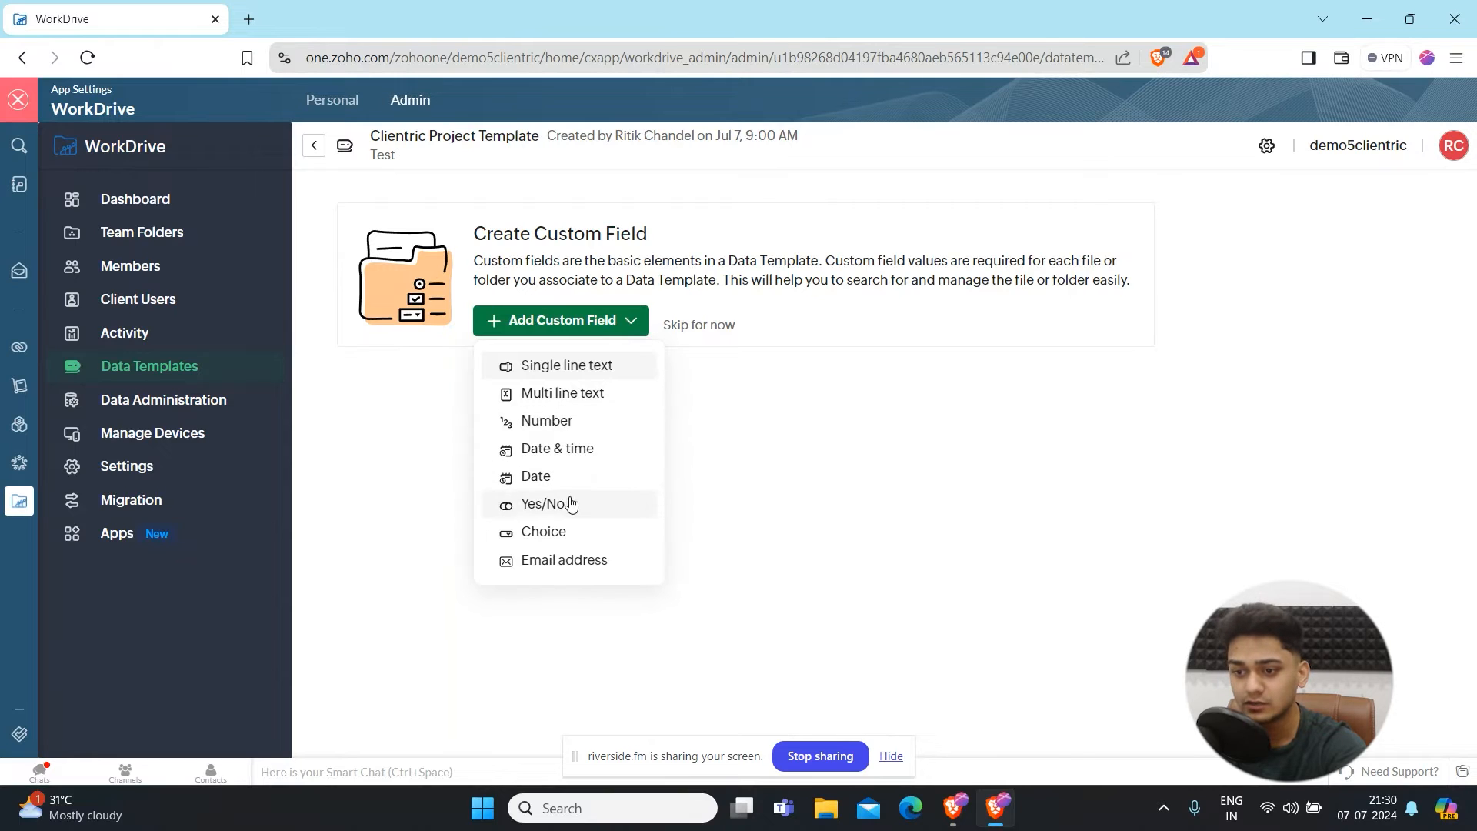
click(566, 367)
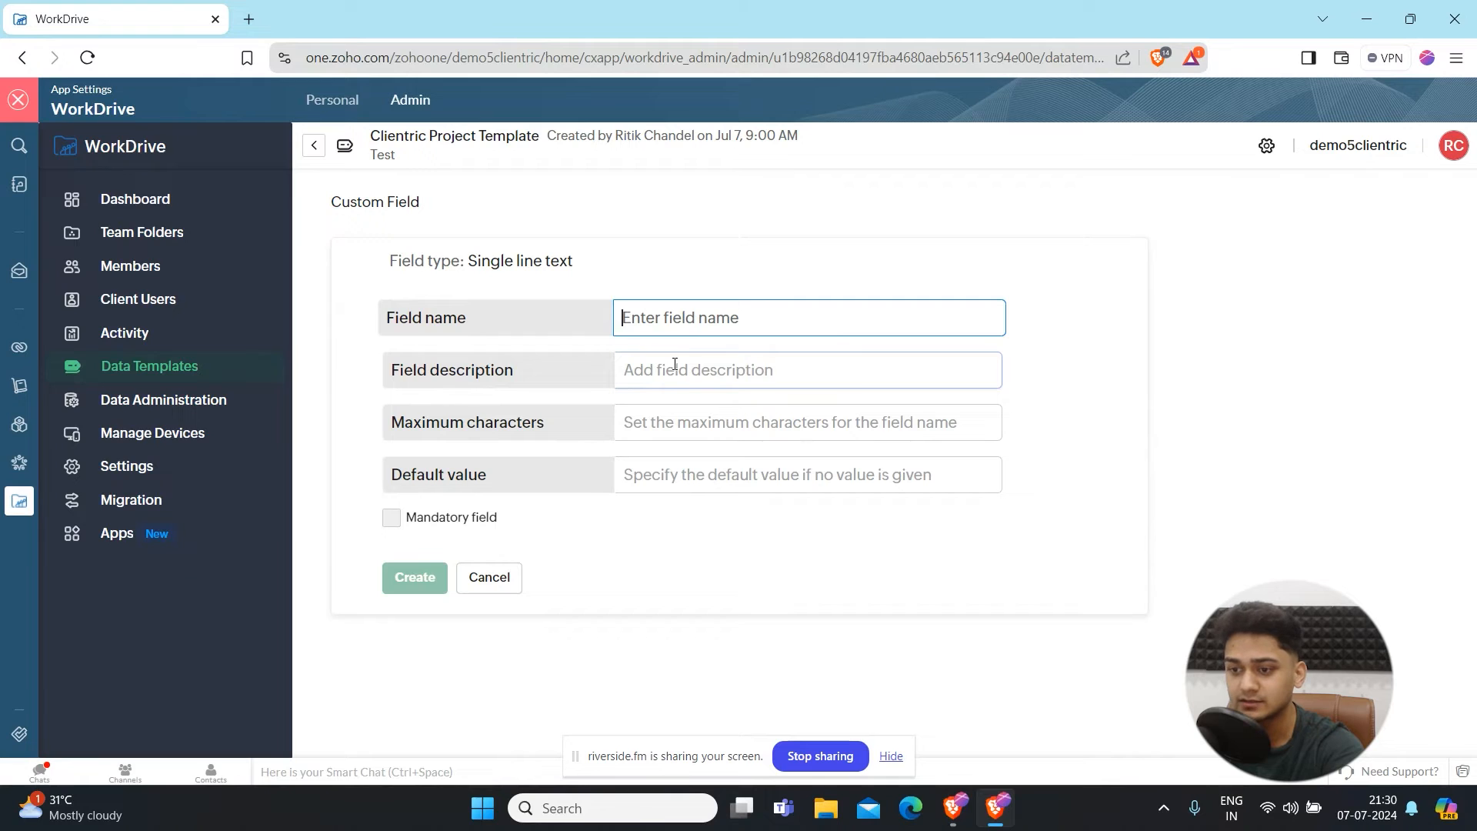
text(Name)
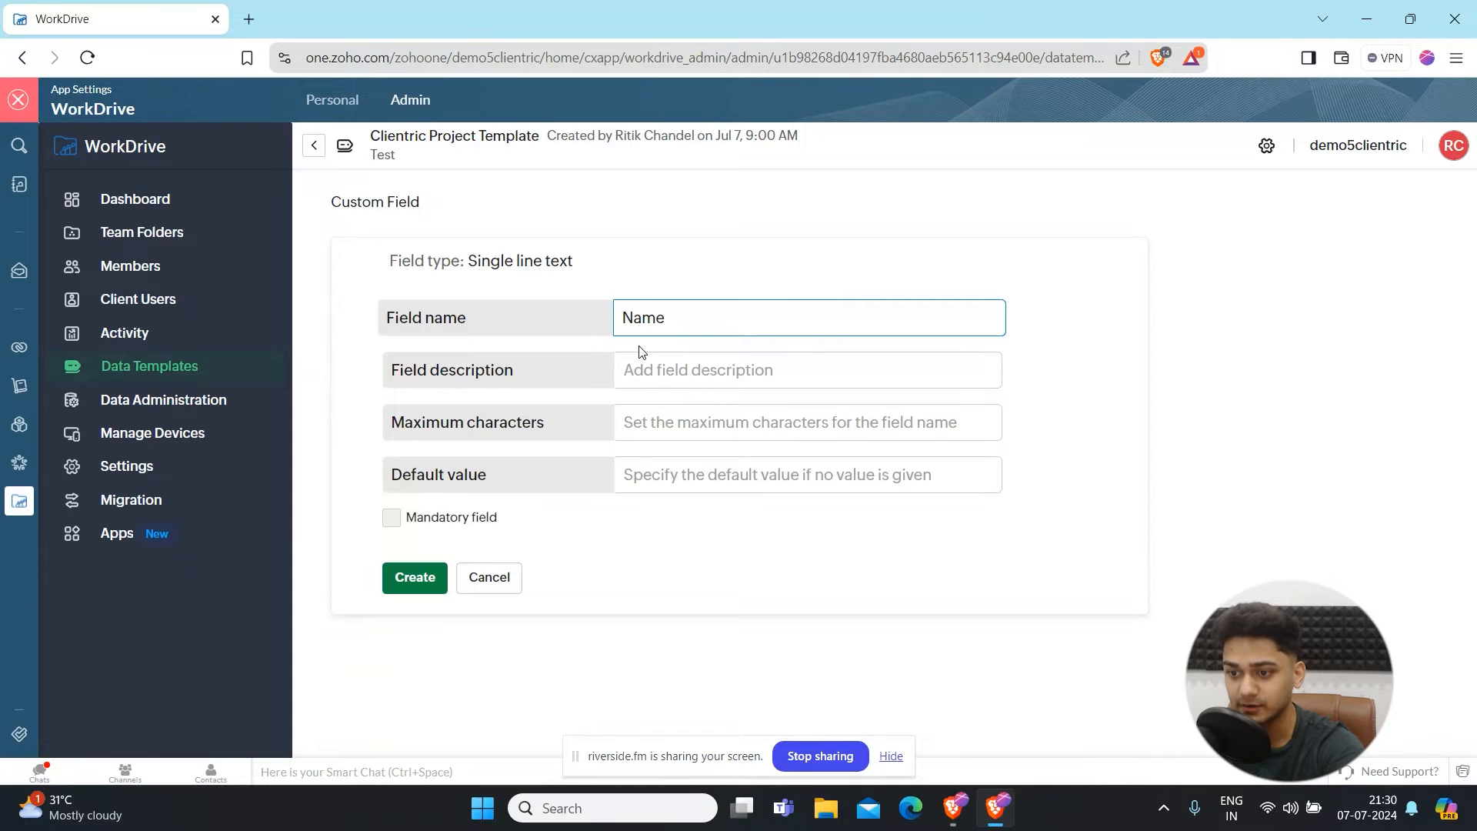
key(ctrl+a)
text(User's name)
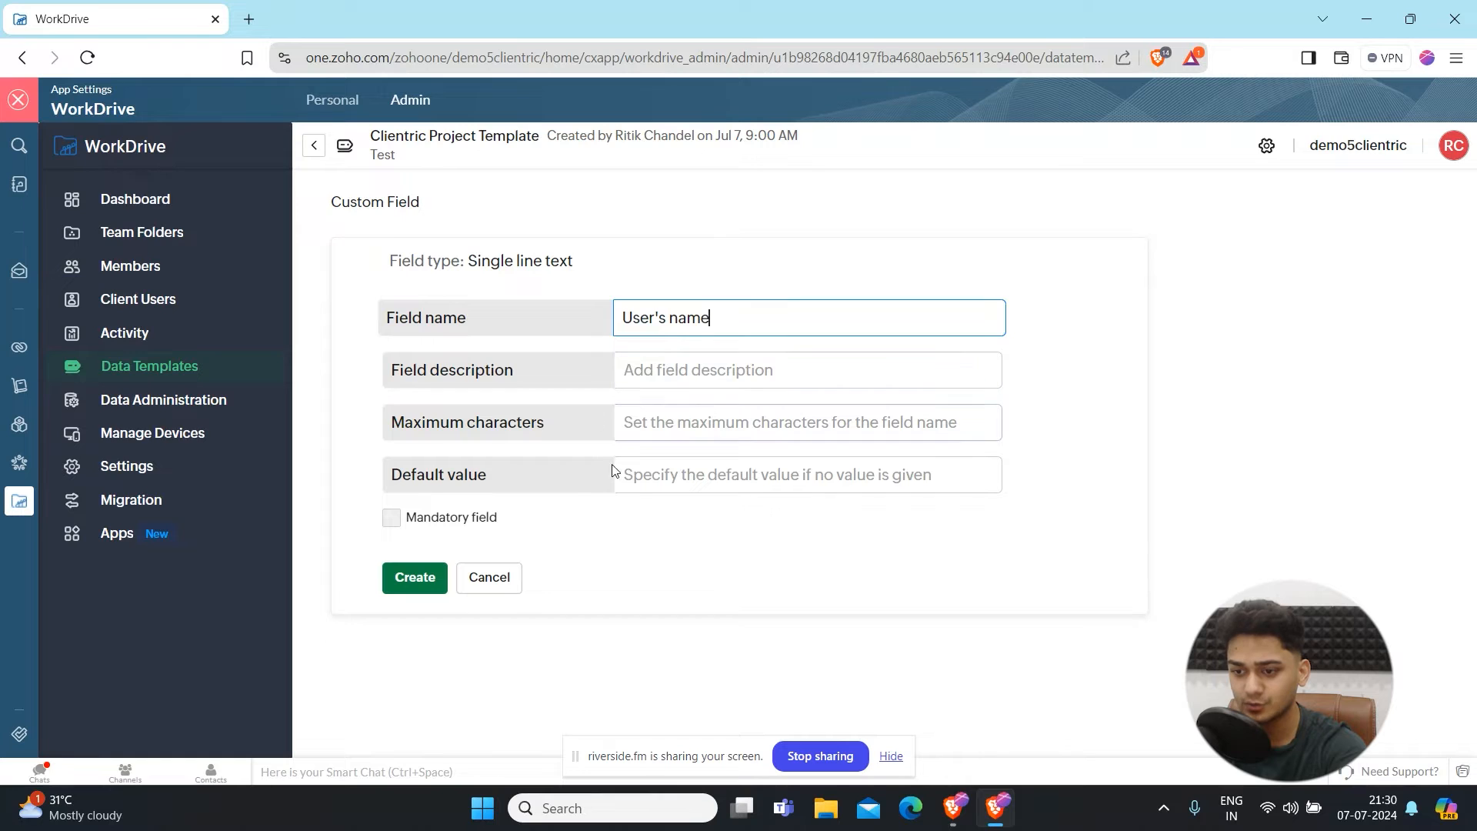
click(391, 523)
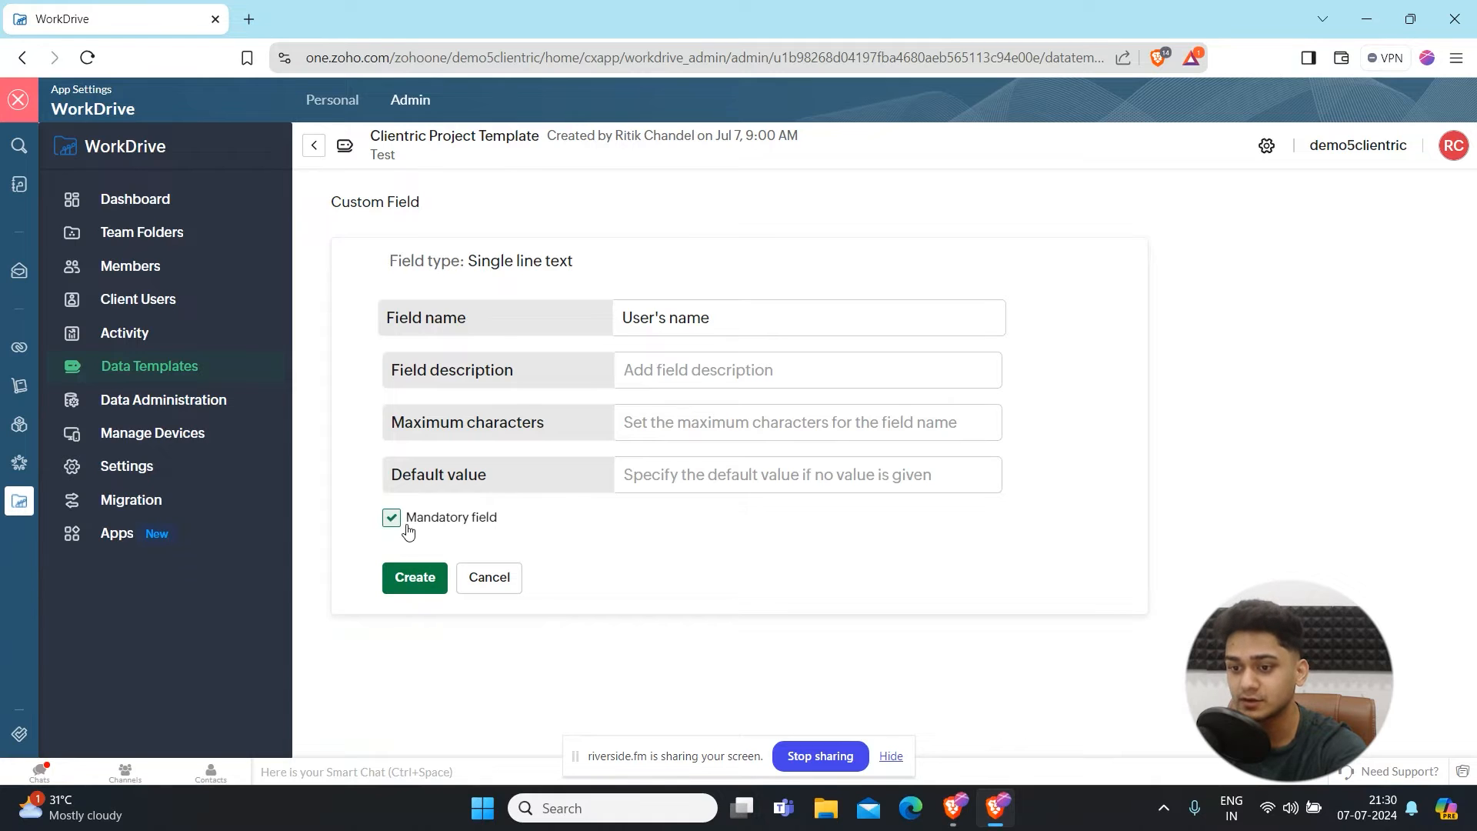
click(410, 587)
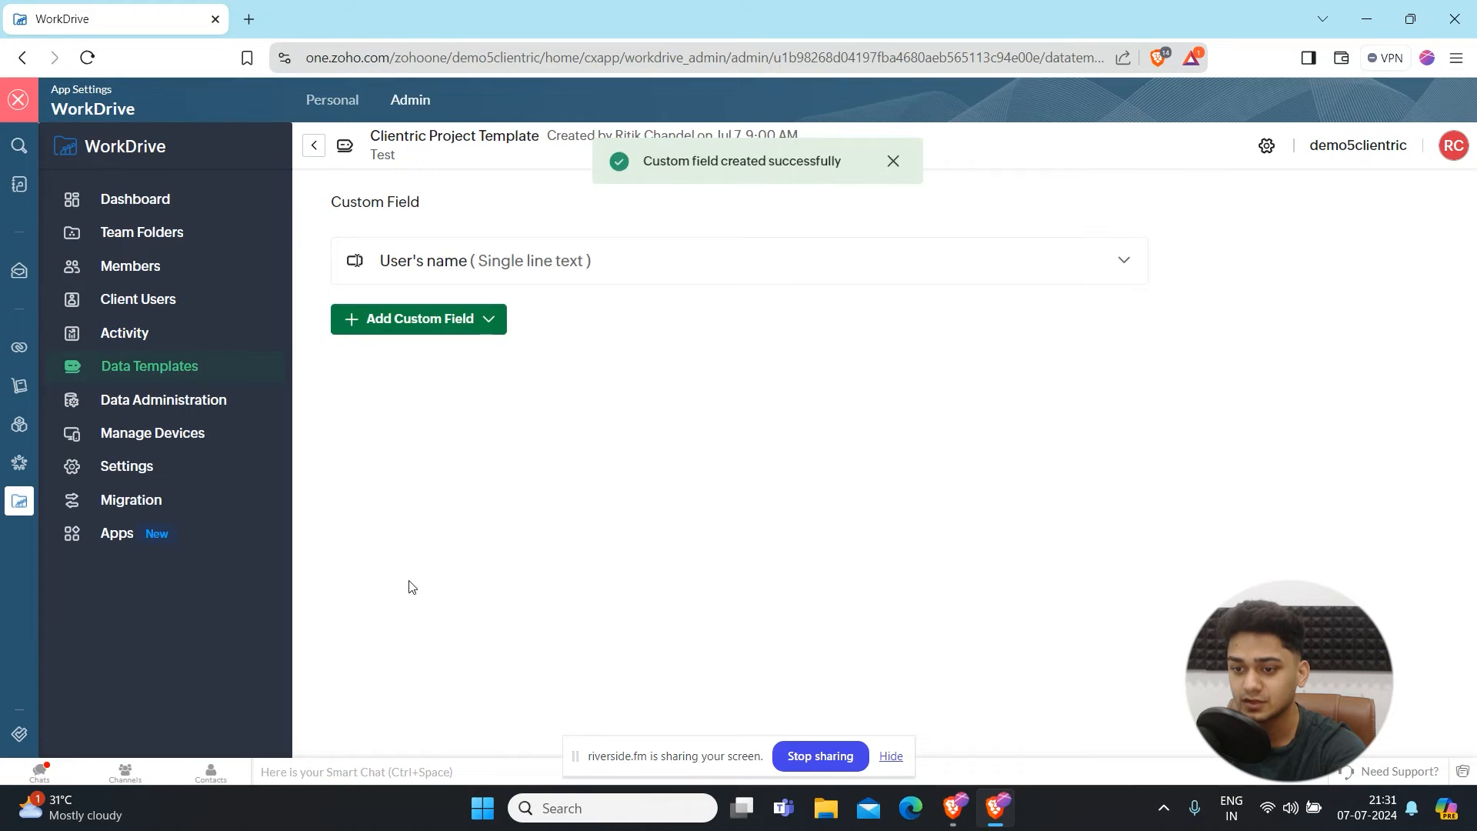
- Add a Date custom field named Project Start Date to the template
click(489, 320)
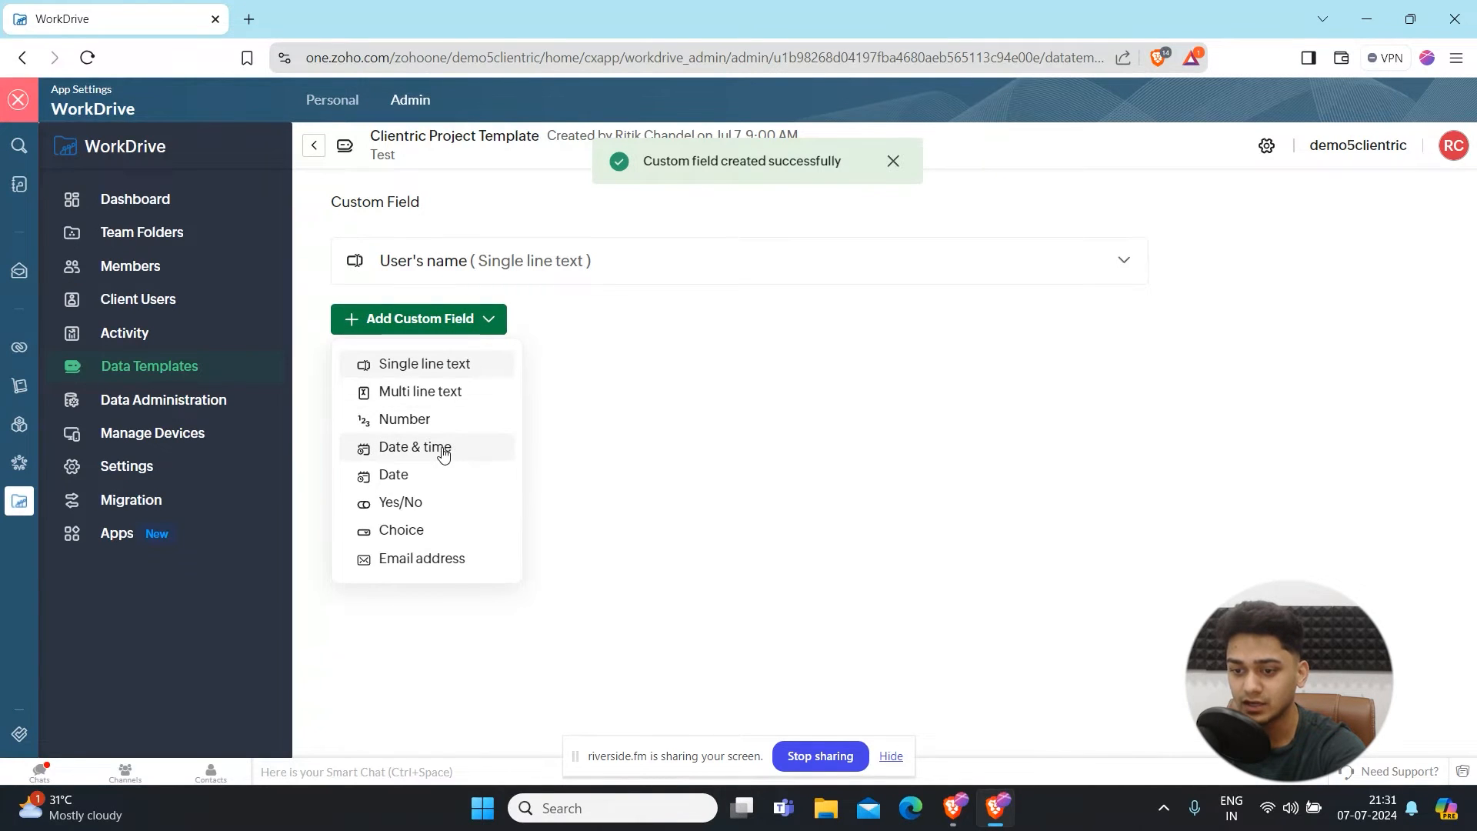
click(436, 473)
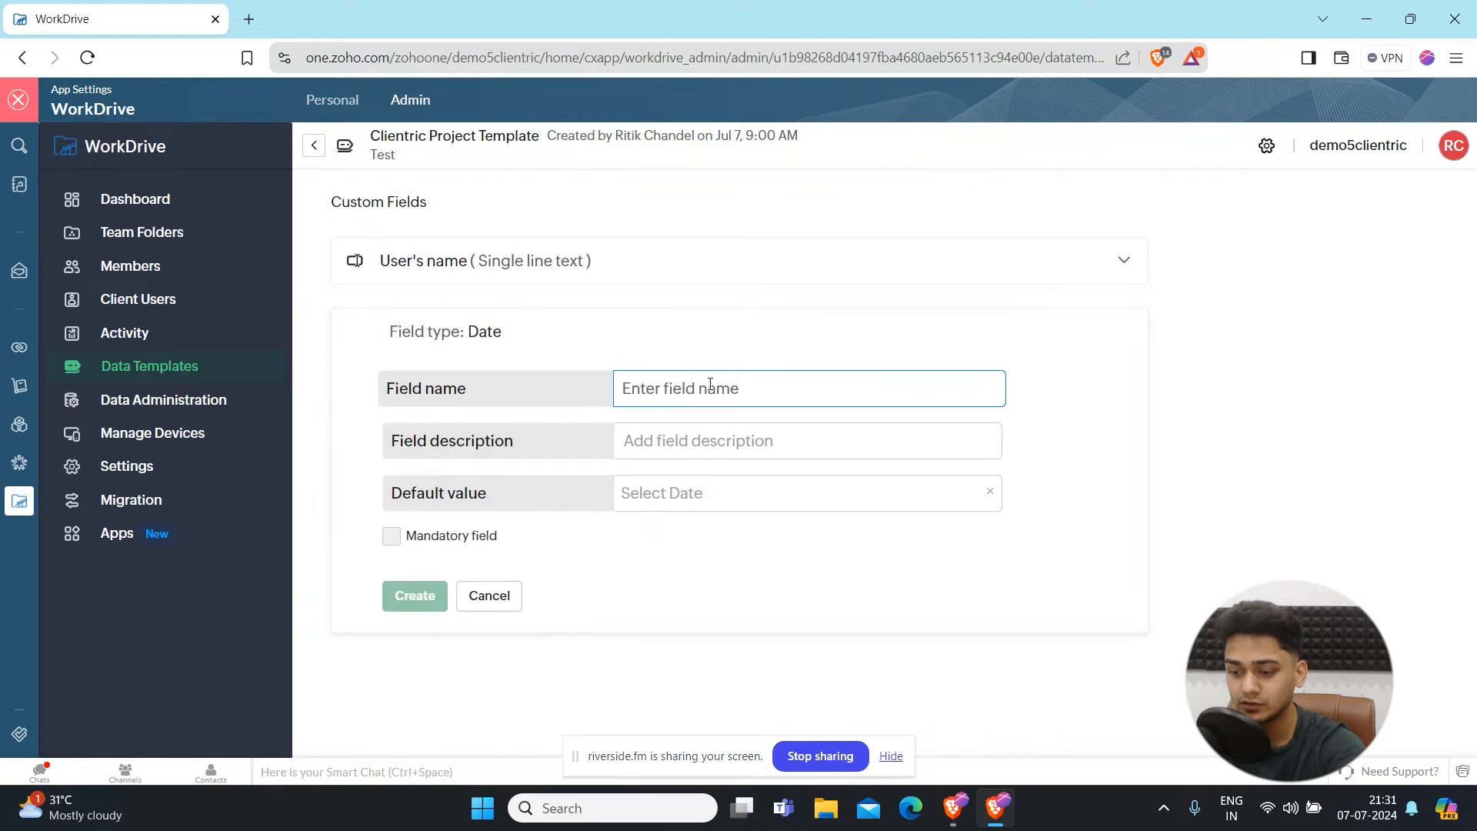
text(Proje)
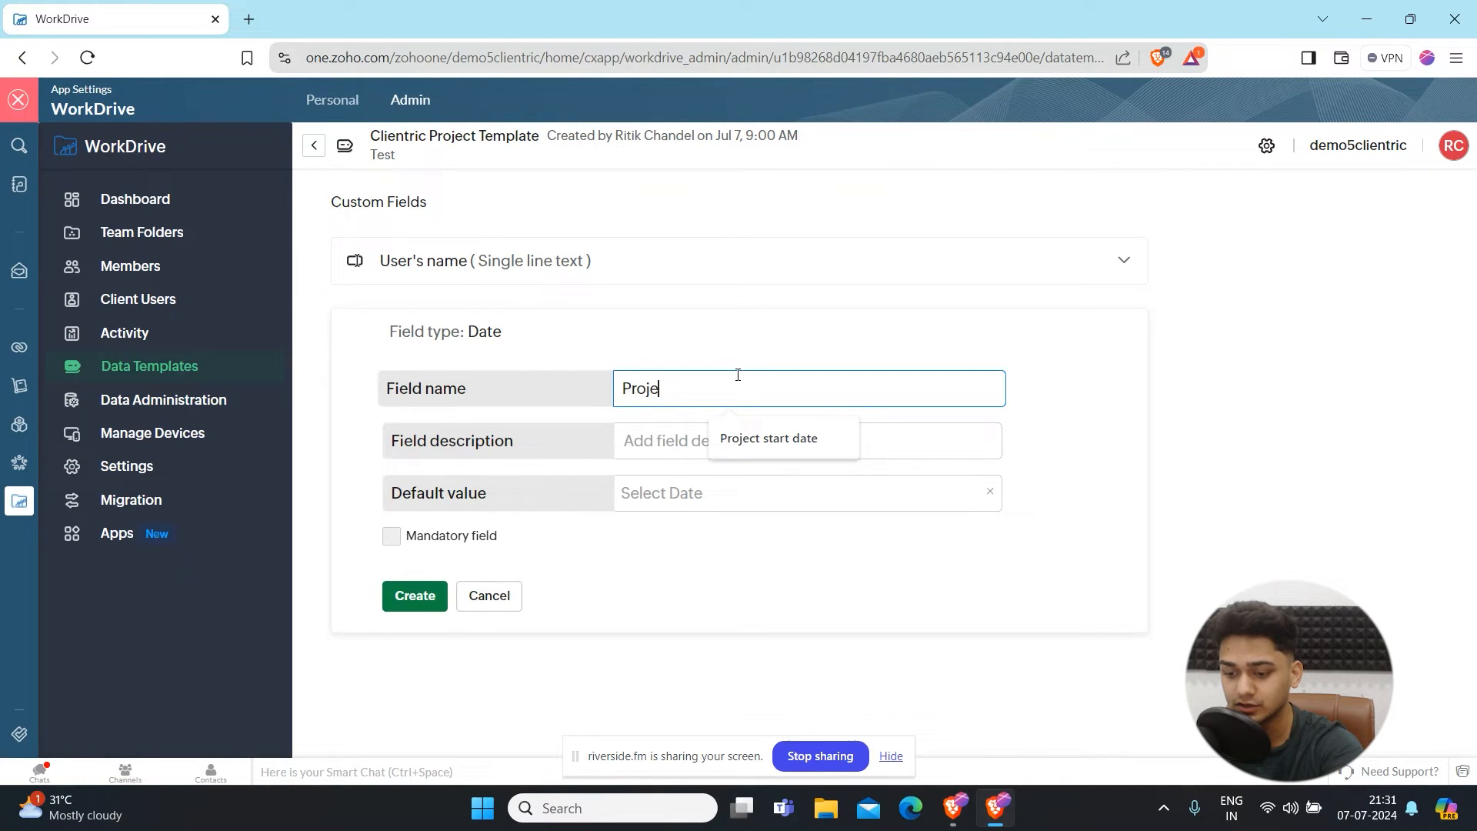
text(ct Start)
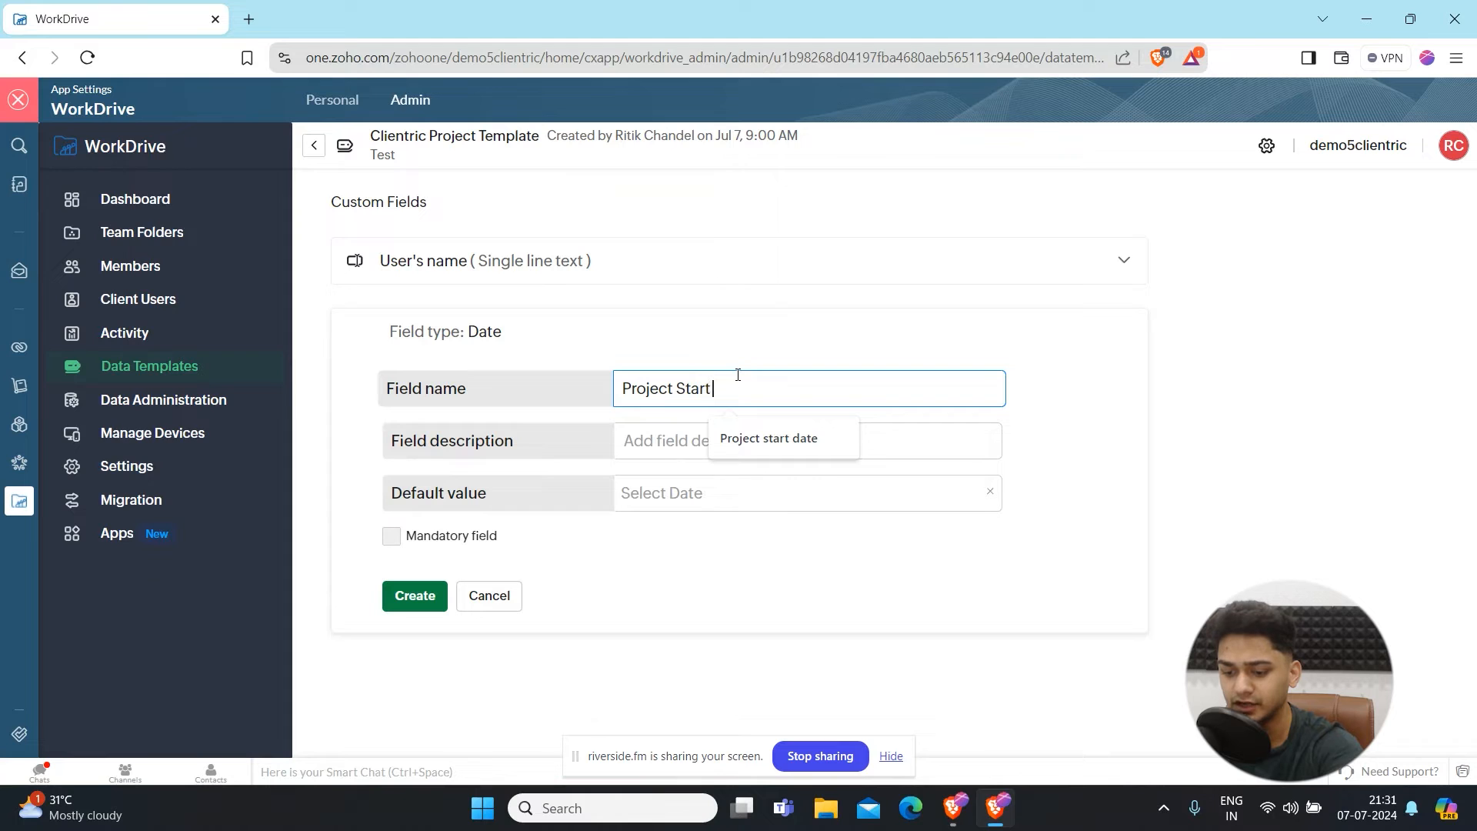
text( Date)
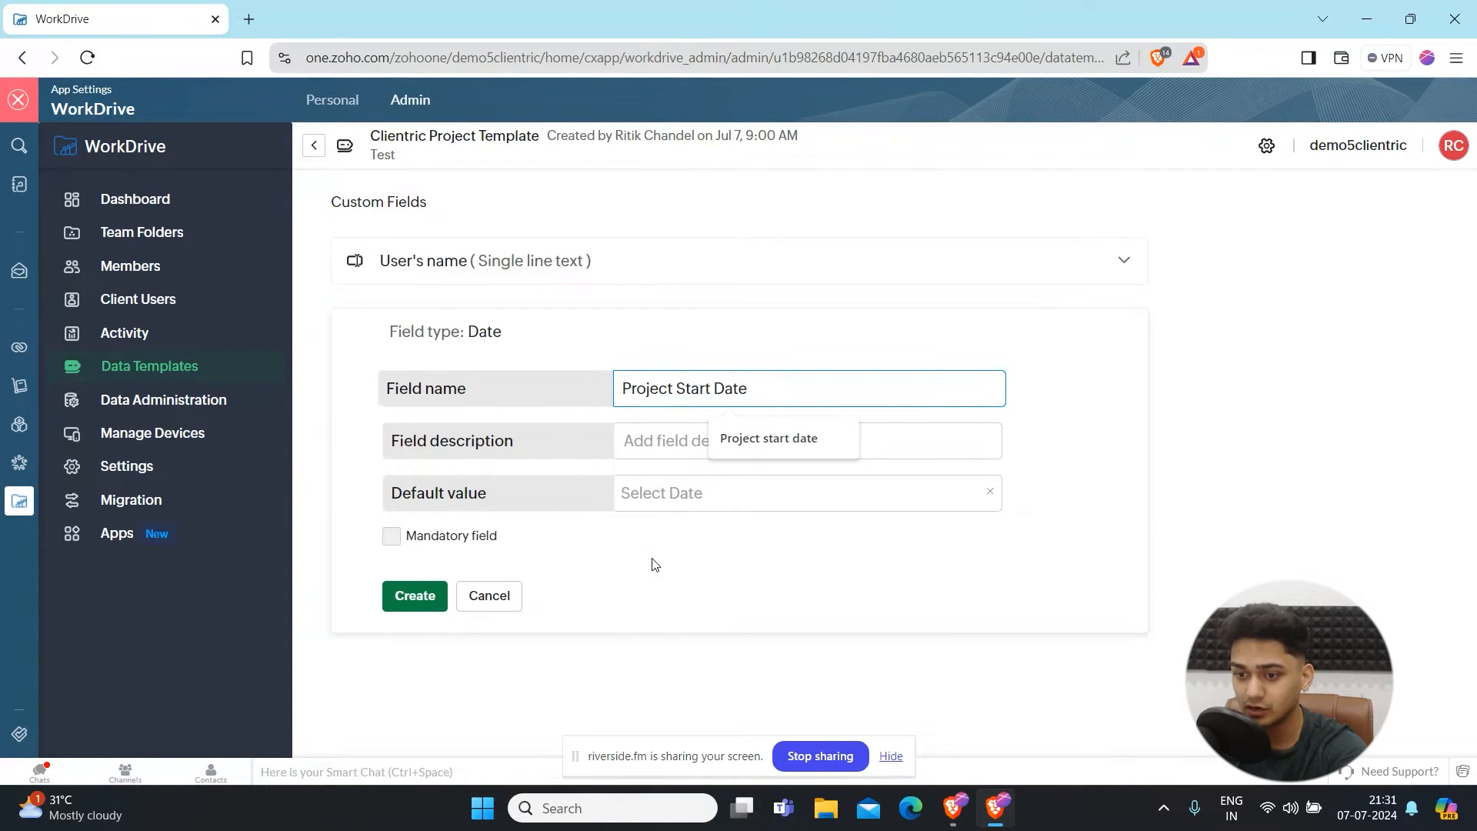
click(716, 567)
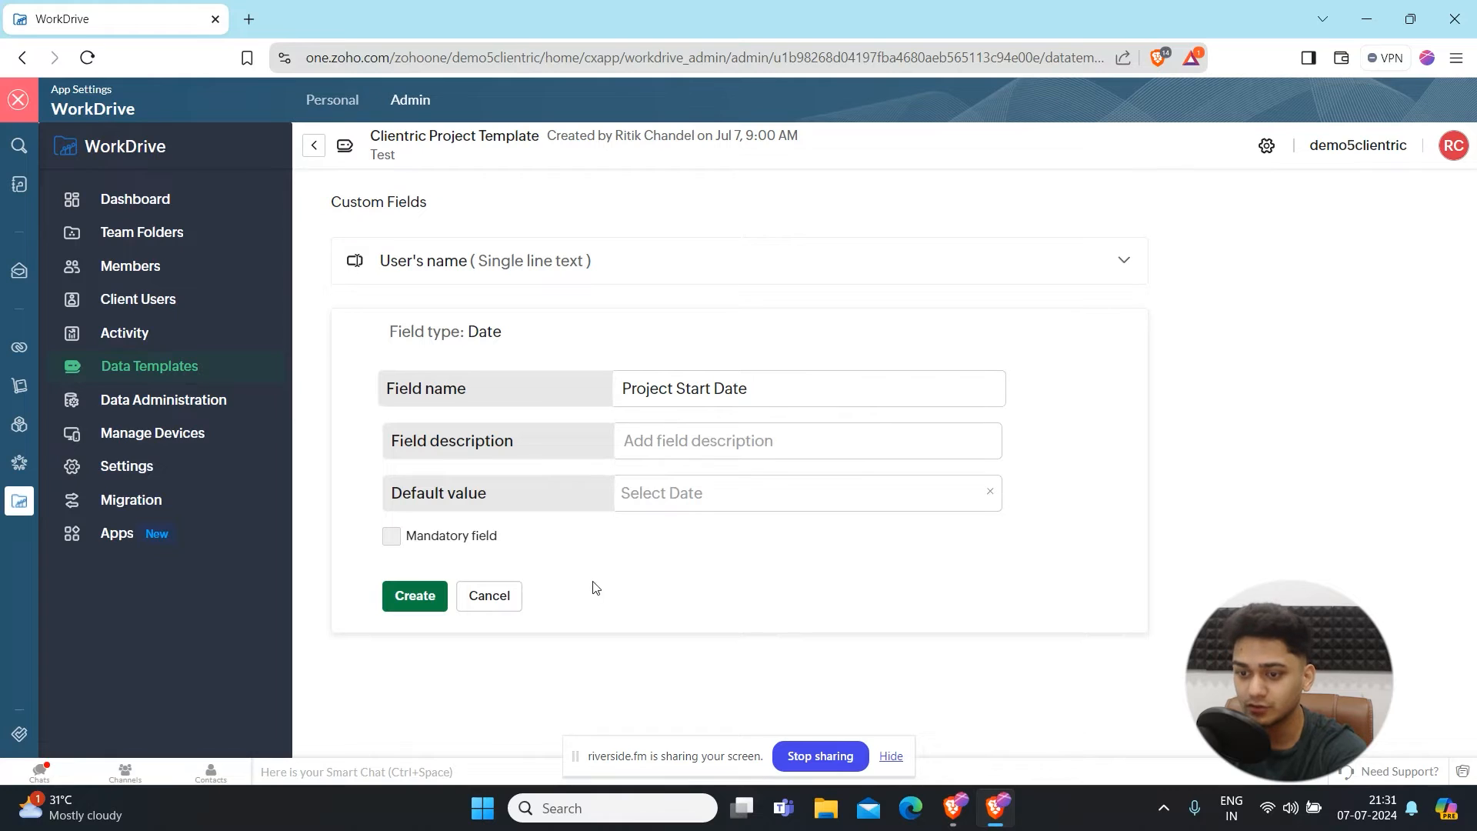
click(419, 605)
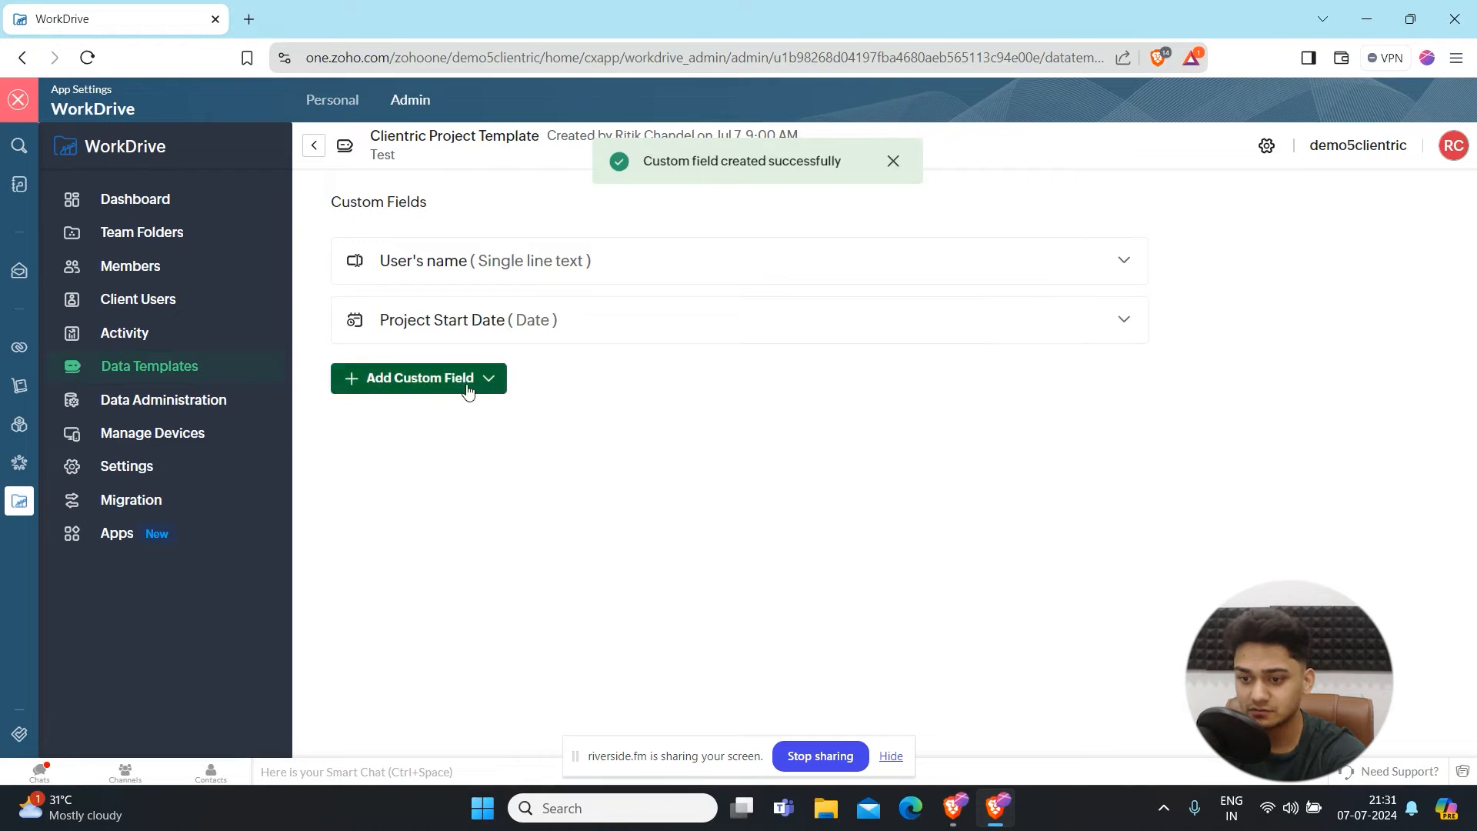
- Add a mandatory Email address field named Email with the description Please enter your email here
click(467, 391)
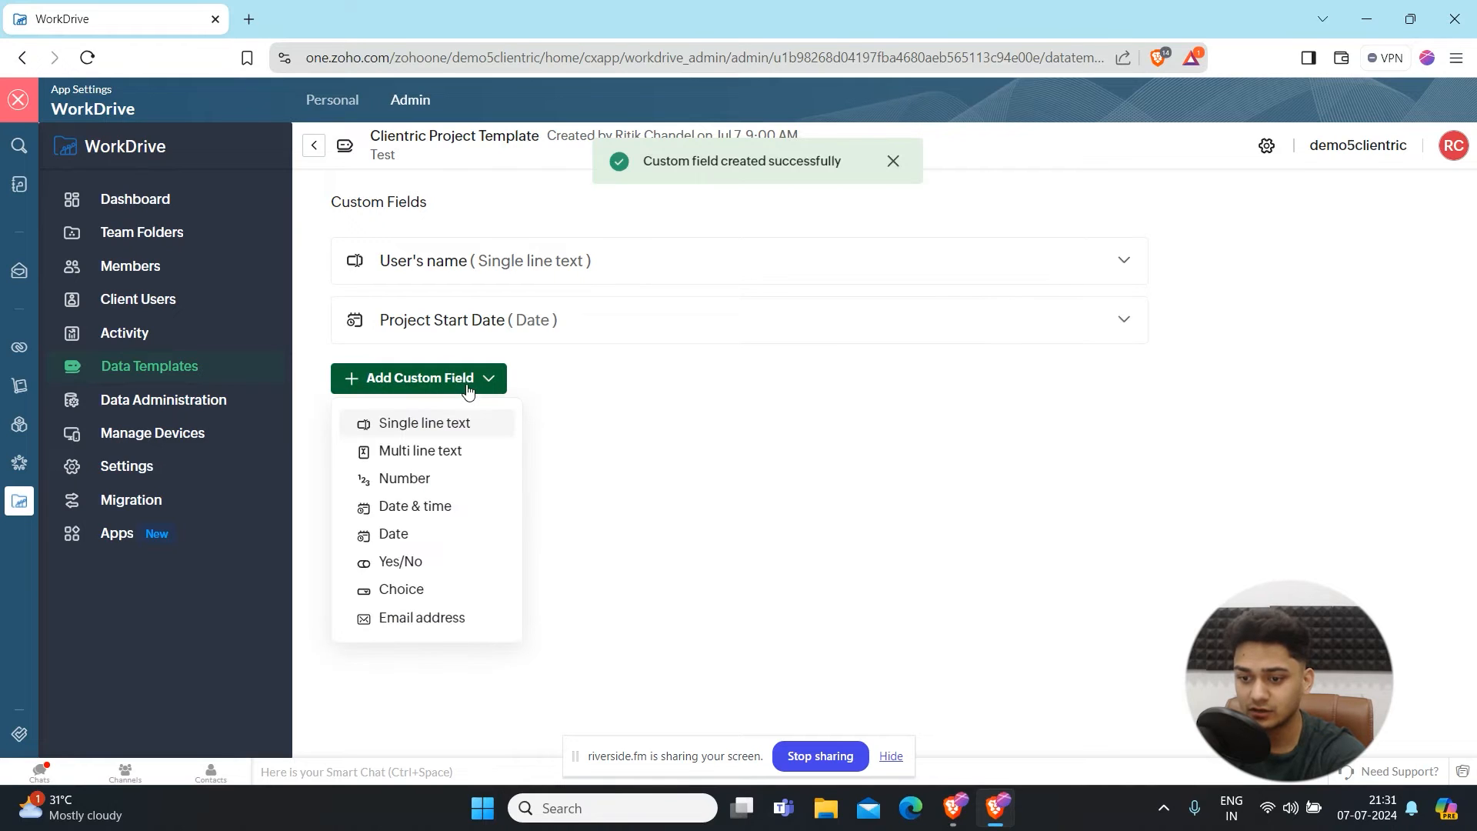
click(404, 615)
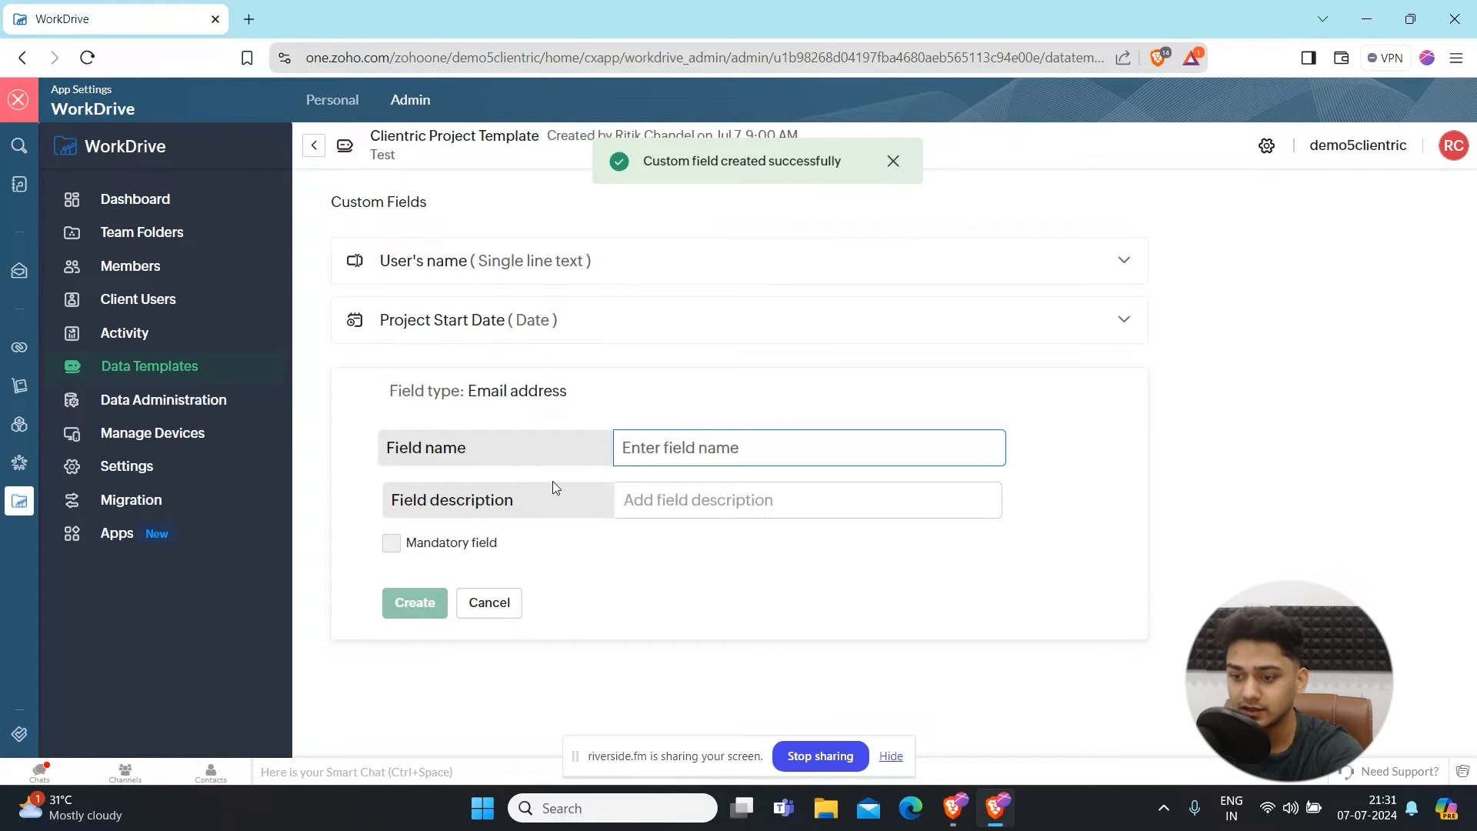
text(EMai)
key(BackSpace)
key(BackSpace)
key(BackSpace)
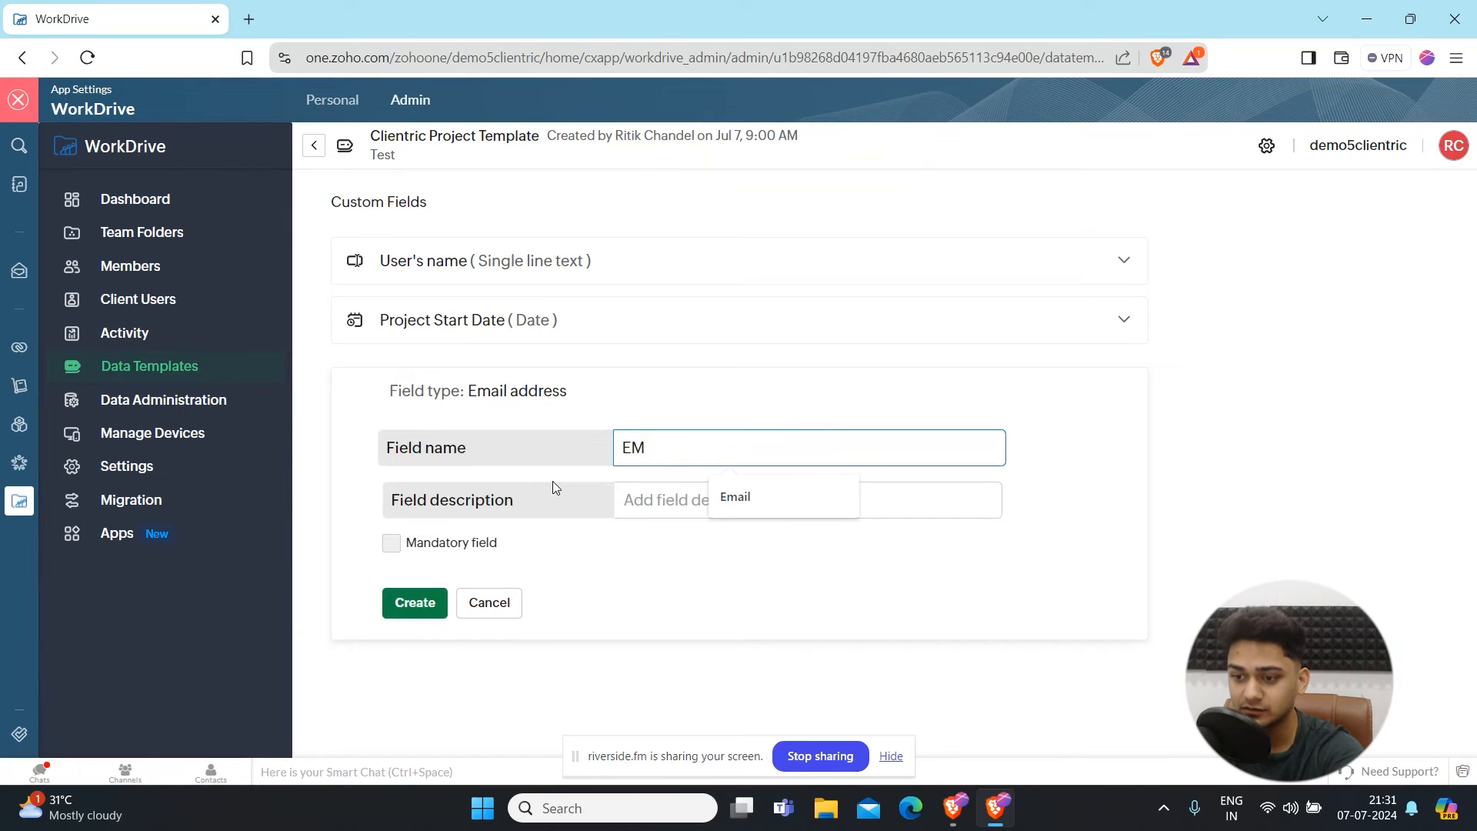
text(mail)
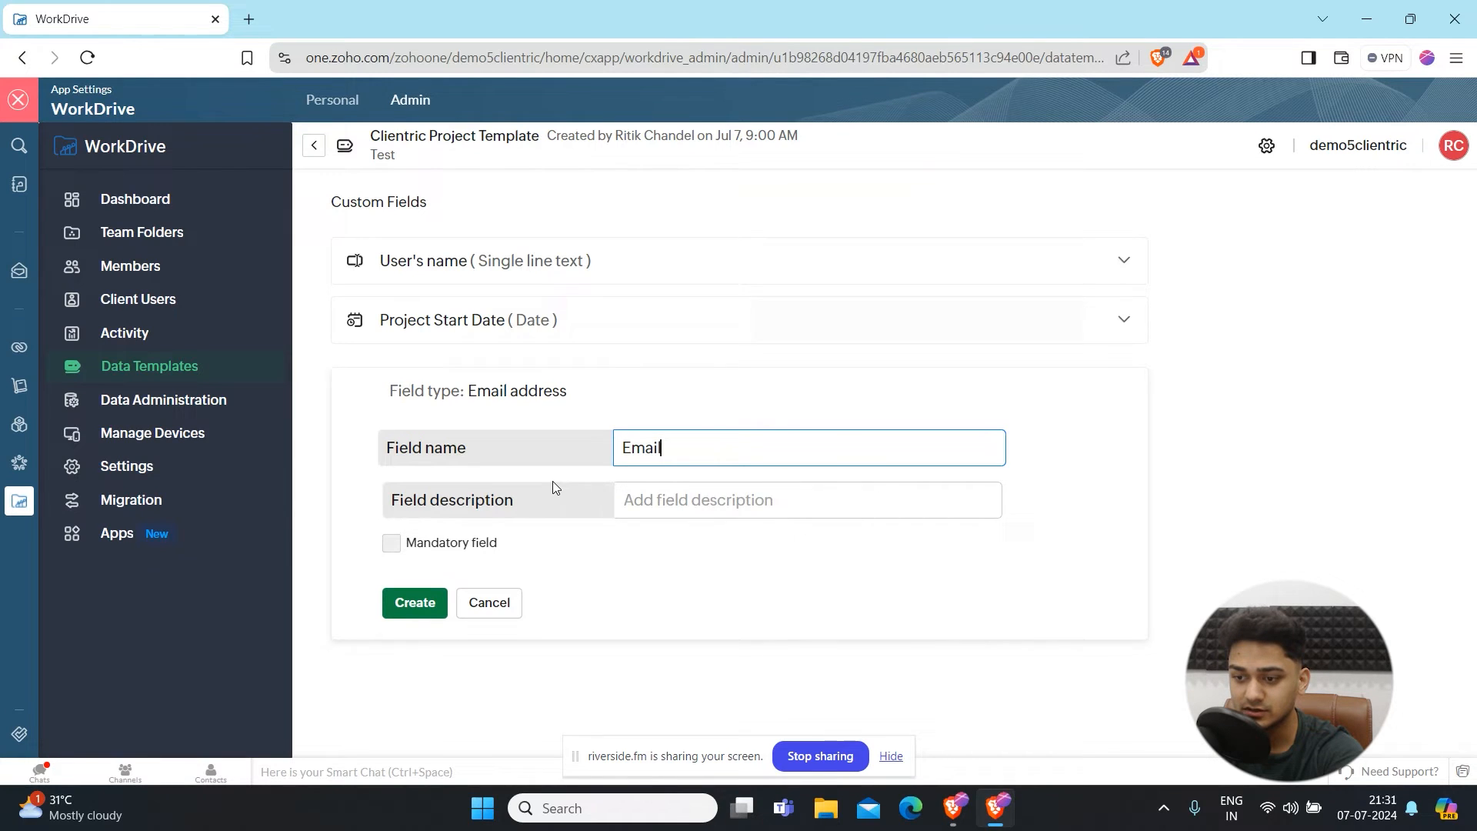
click(657, 509)
text(Please )
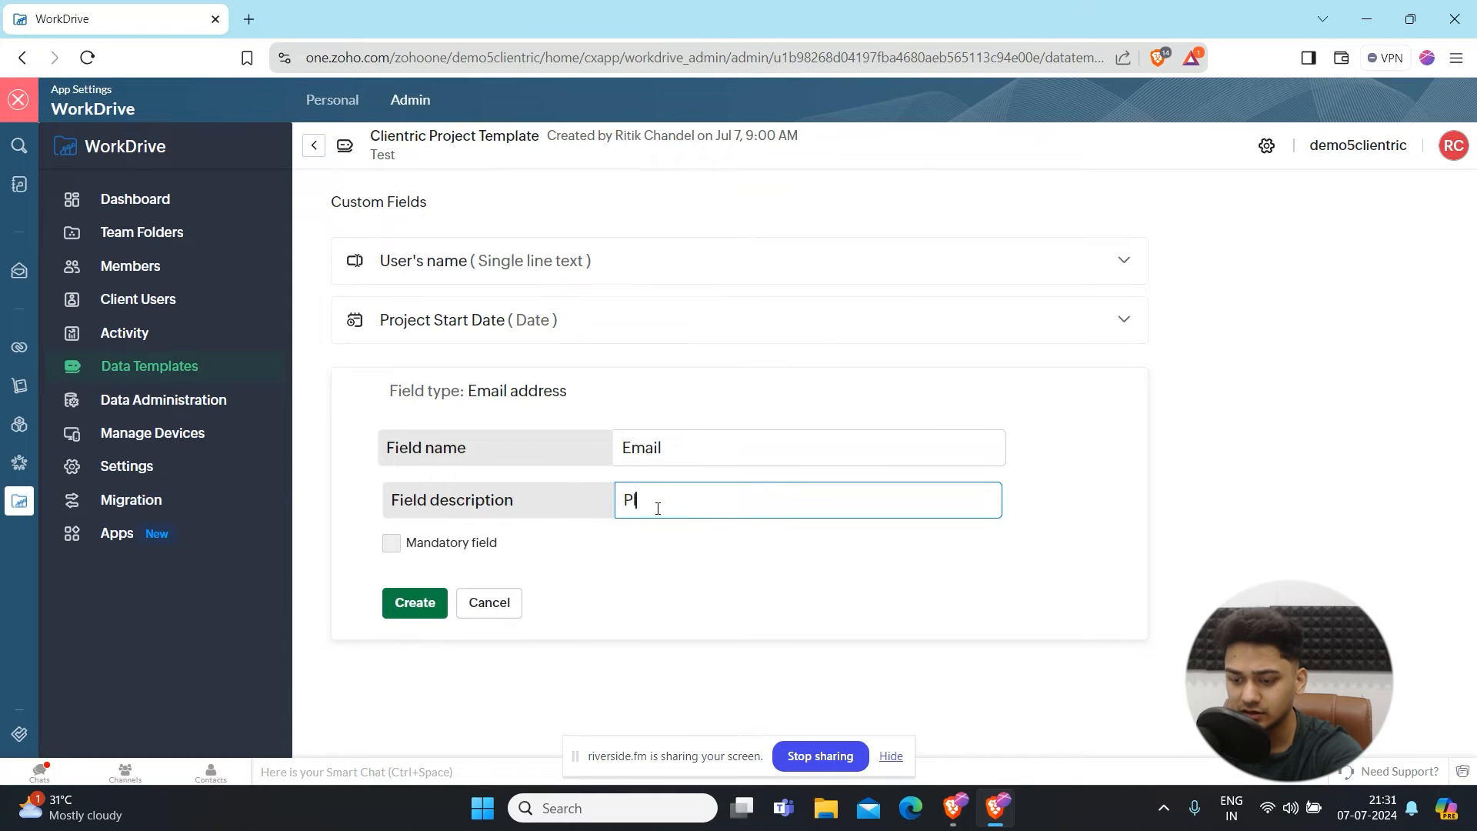
text(enter your email here)
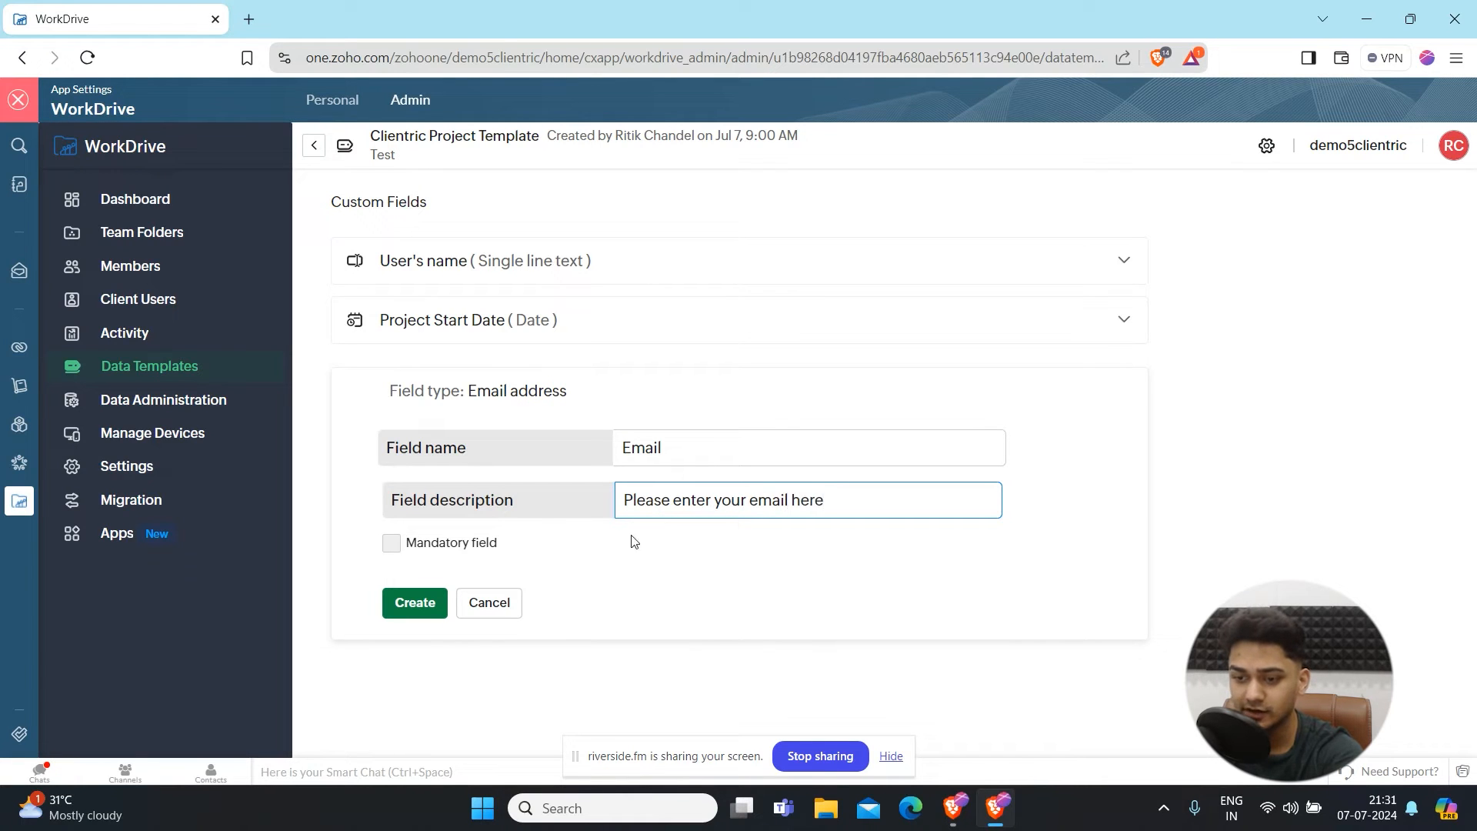
click(391, 543)
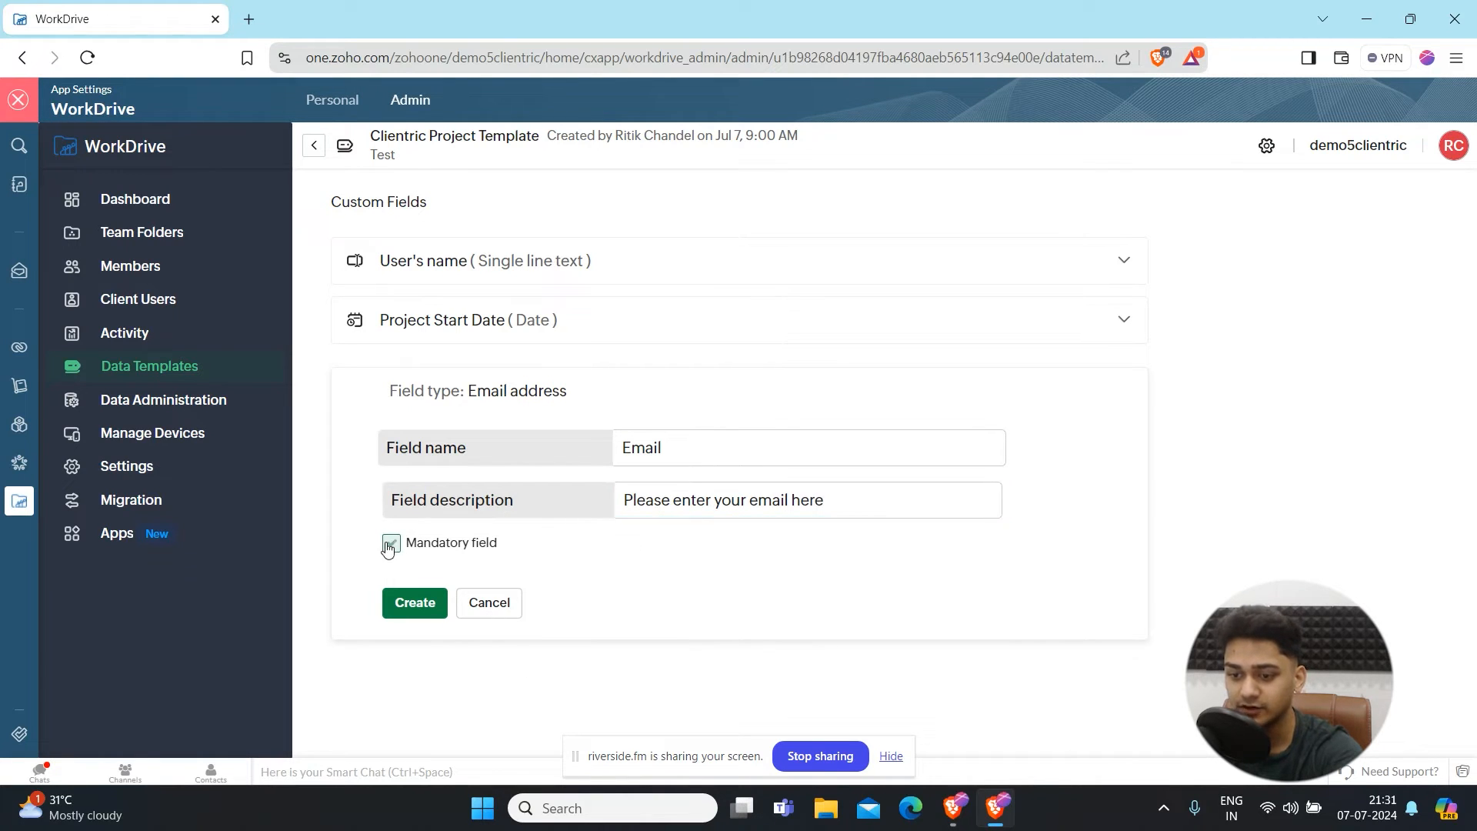
click(415, 603)
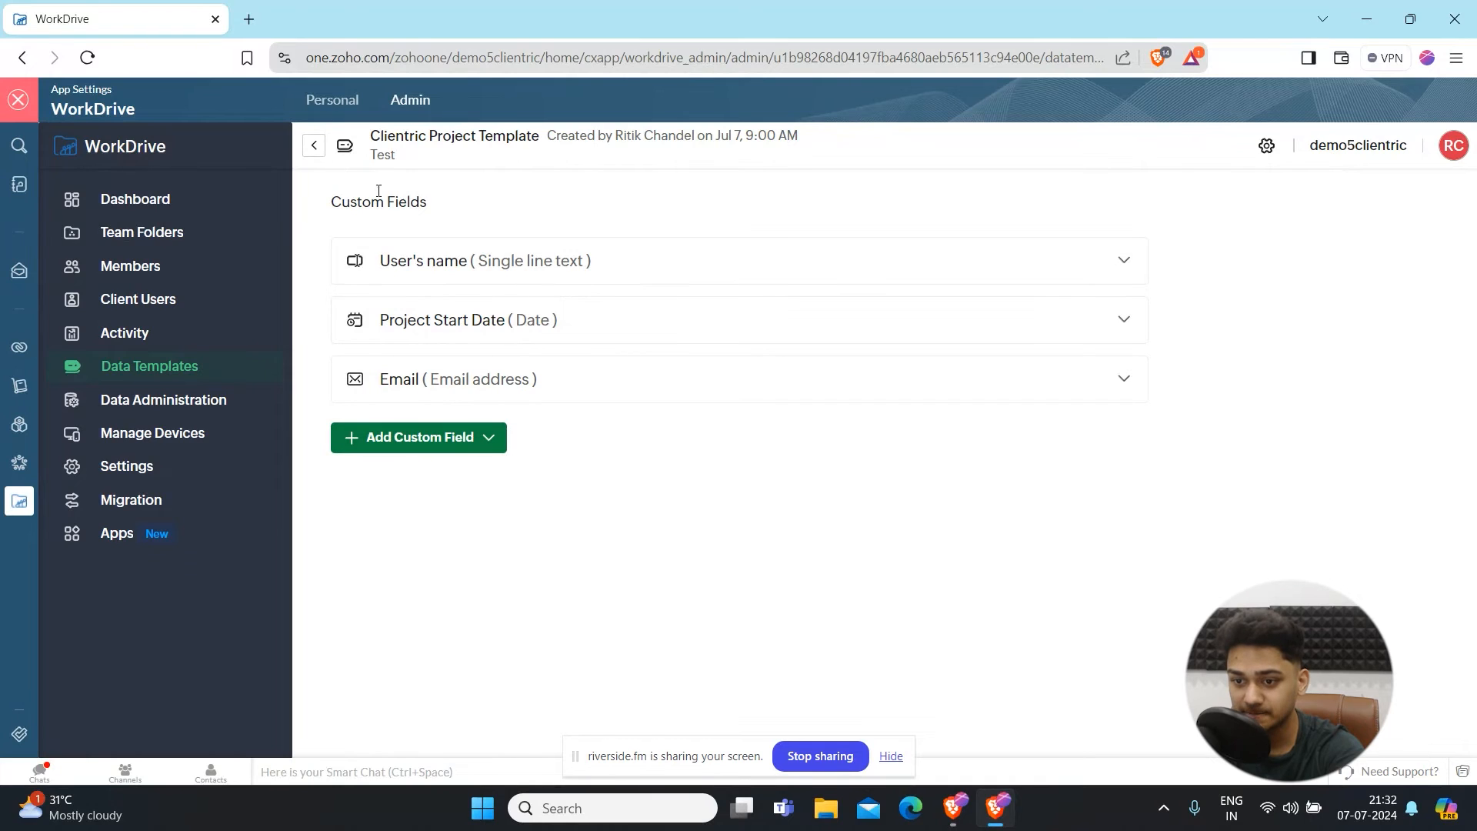
- Select the Getting Started for Team Members PDF in the General team folder and associate Clientric Project Template with it
click(314, 146)
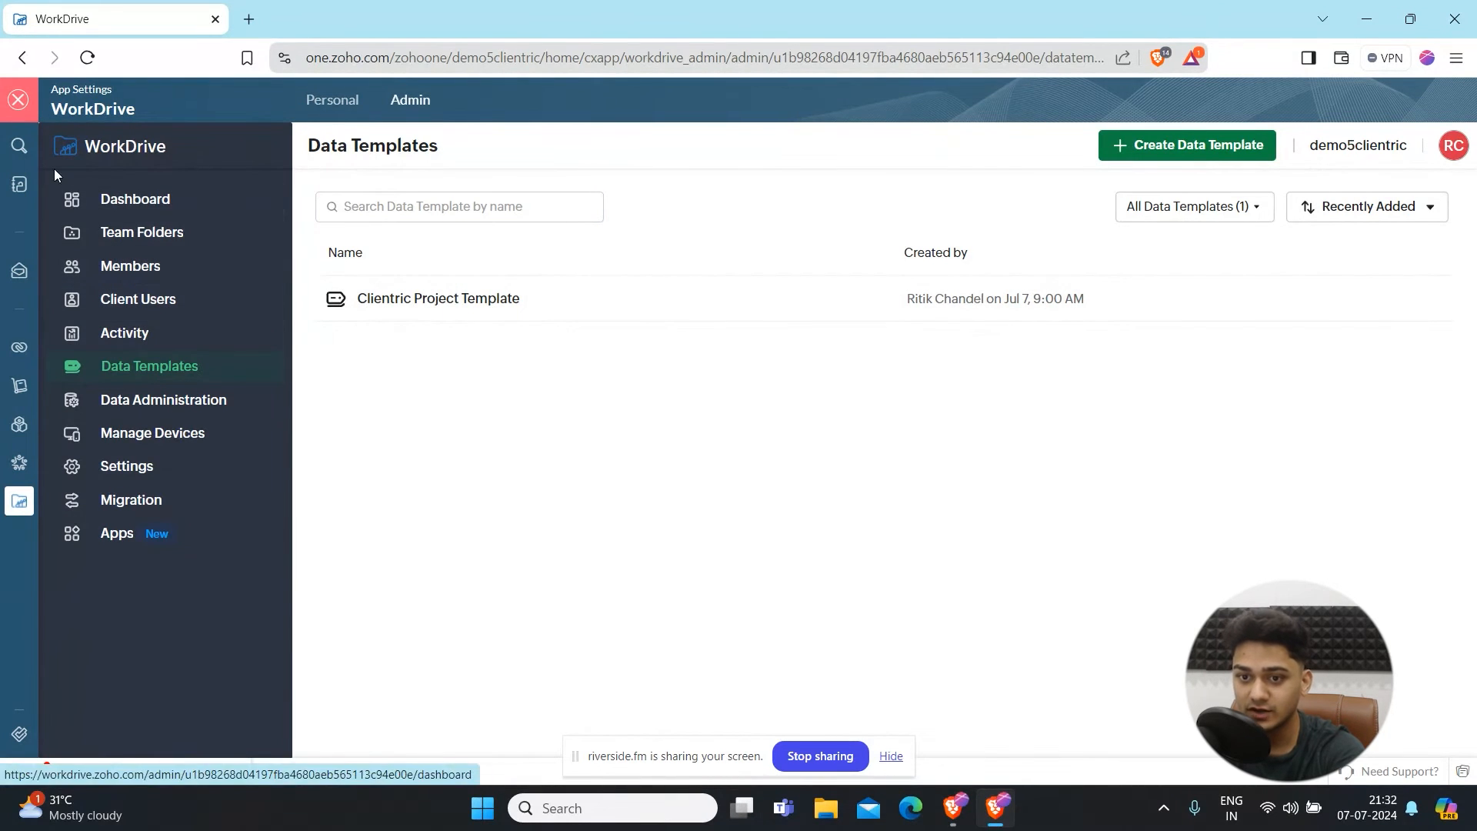
click(19, 101)
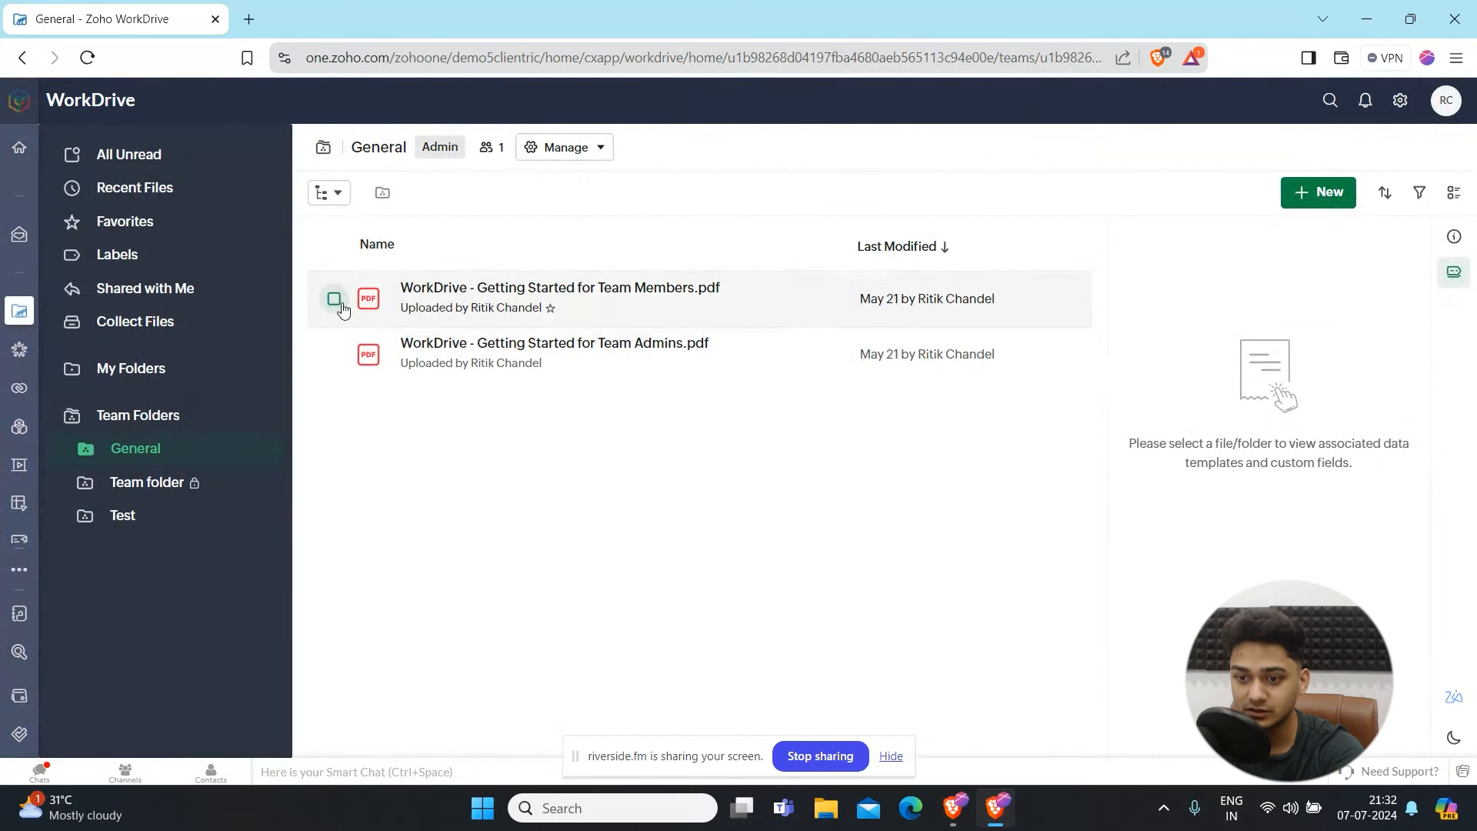
click(334, 299)
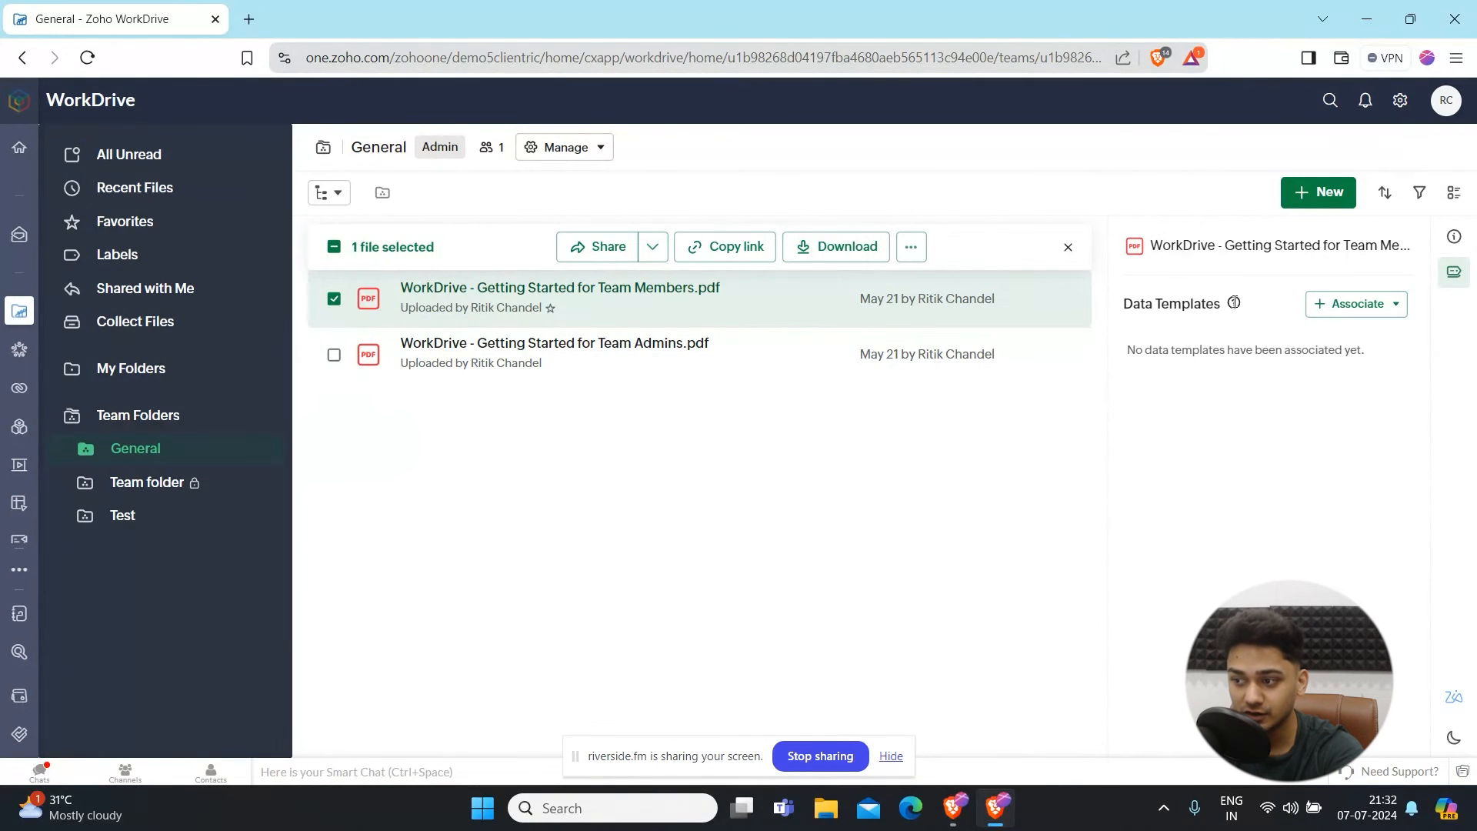
click(1455, 273)
click(1457, 276)
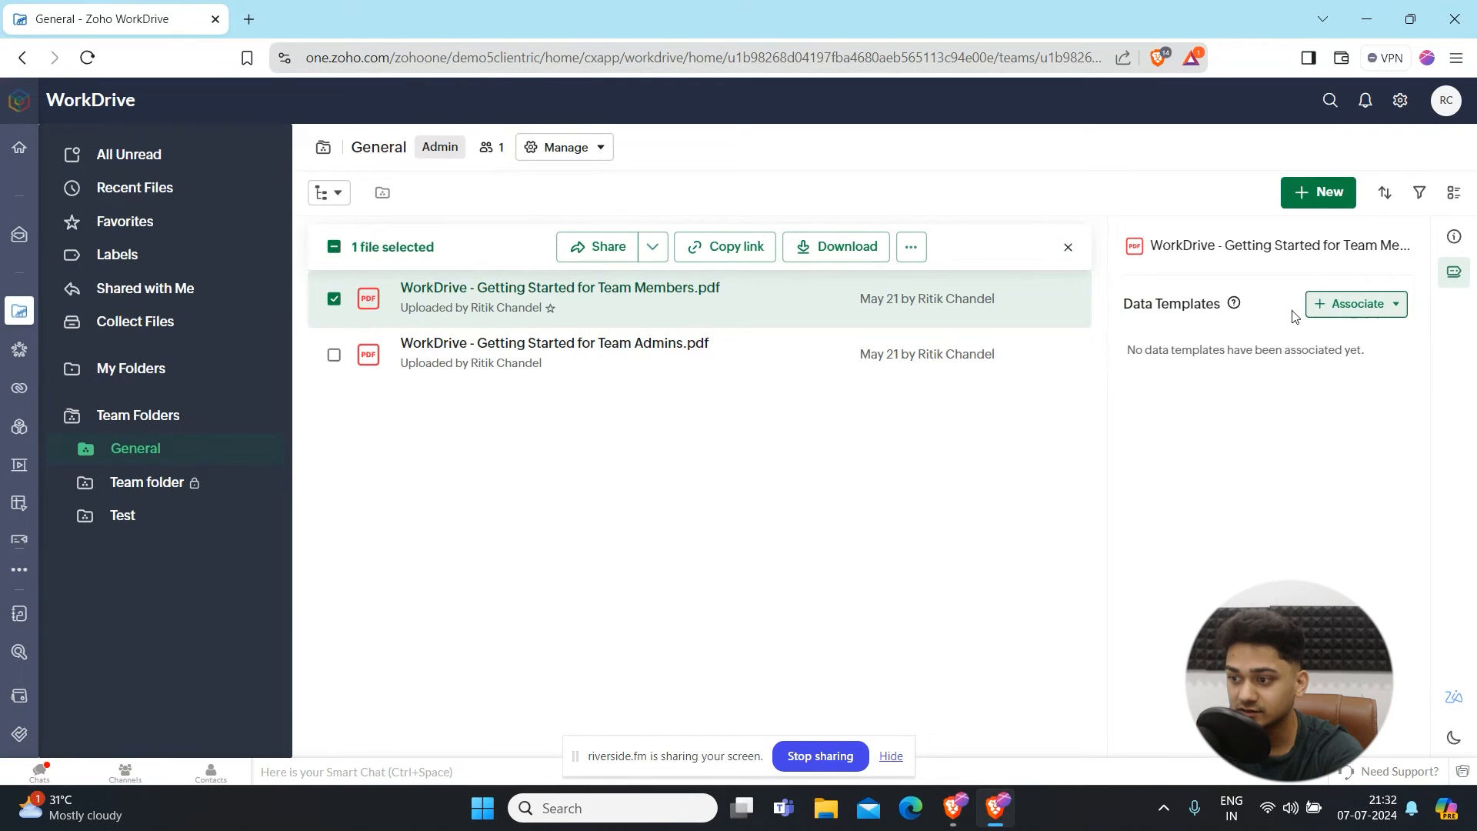
click(1334, 306)
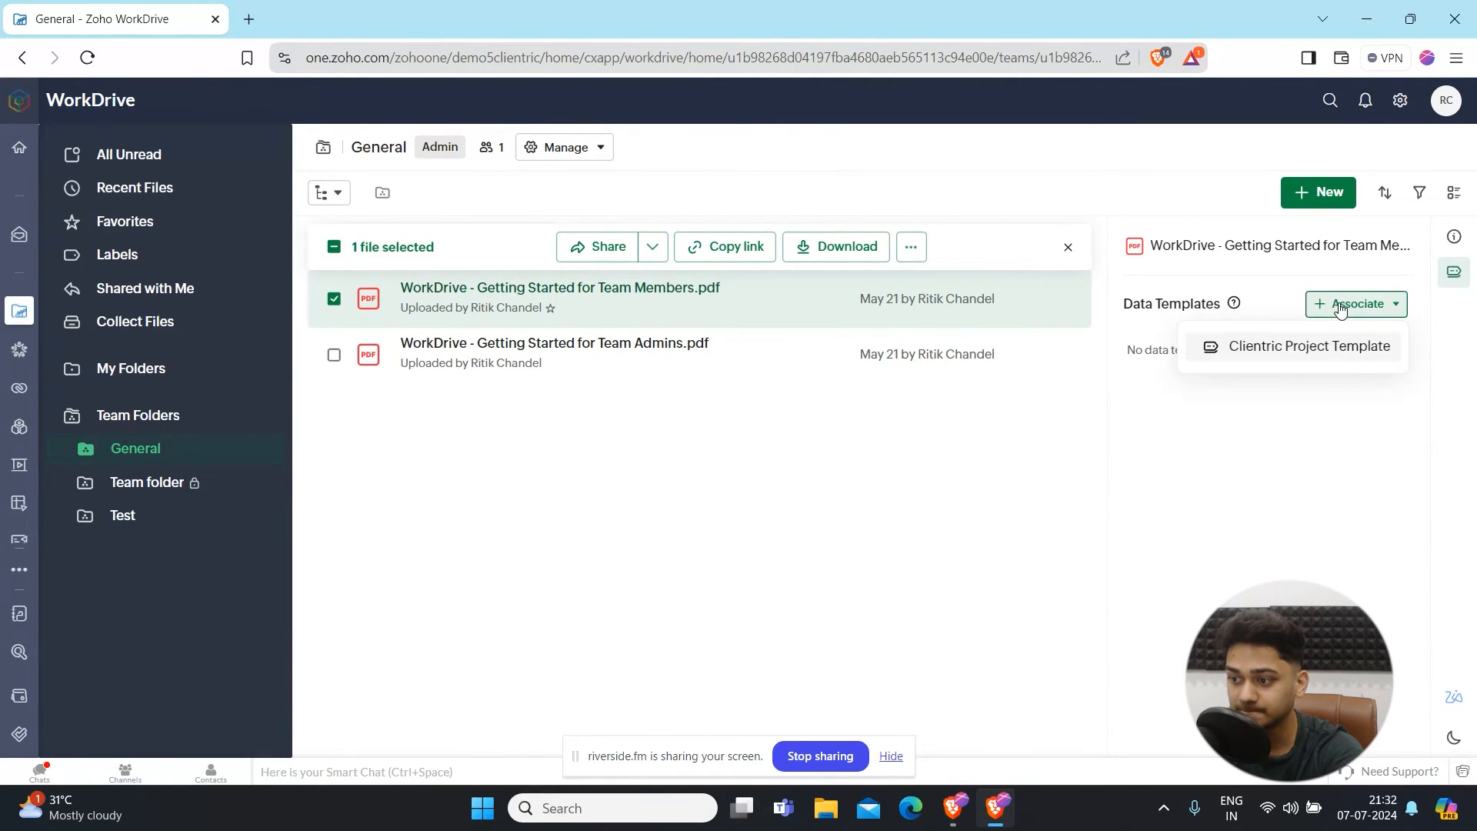
click(1287, 345)
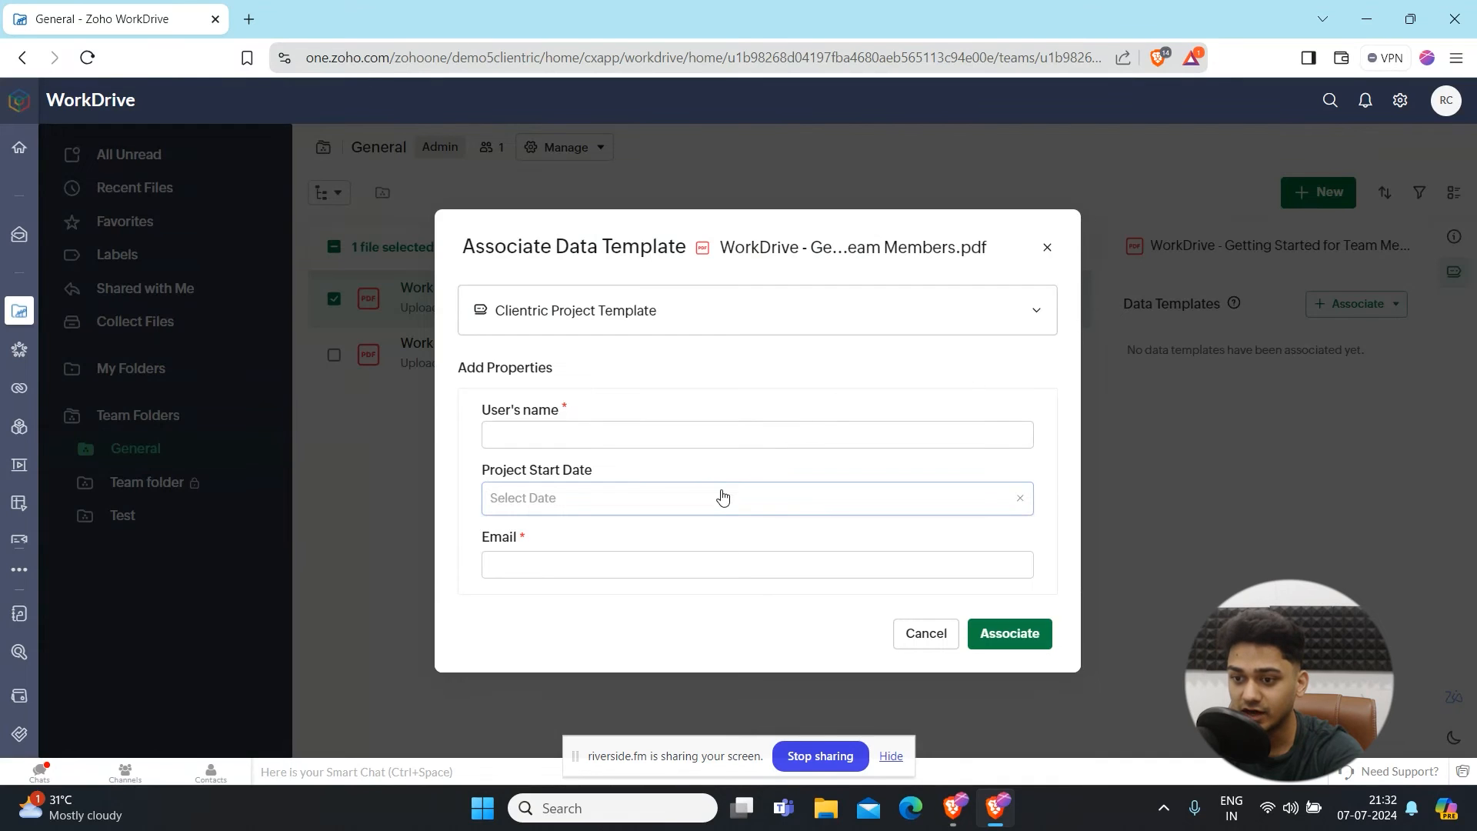
- Fill in the user's name, a project start date of Jul 05, 2024, and the user's e-mail, then confirm the association
click(588, 436)
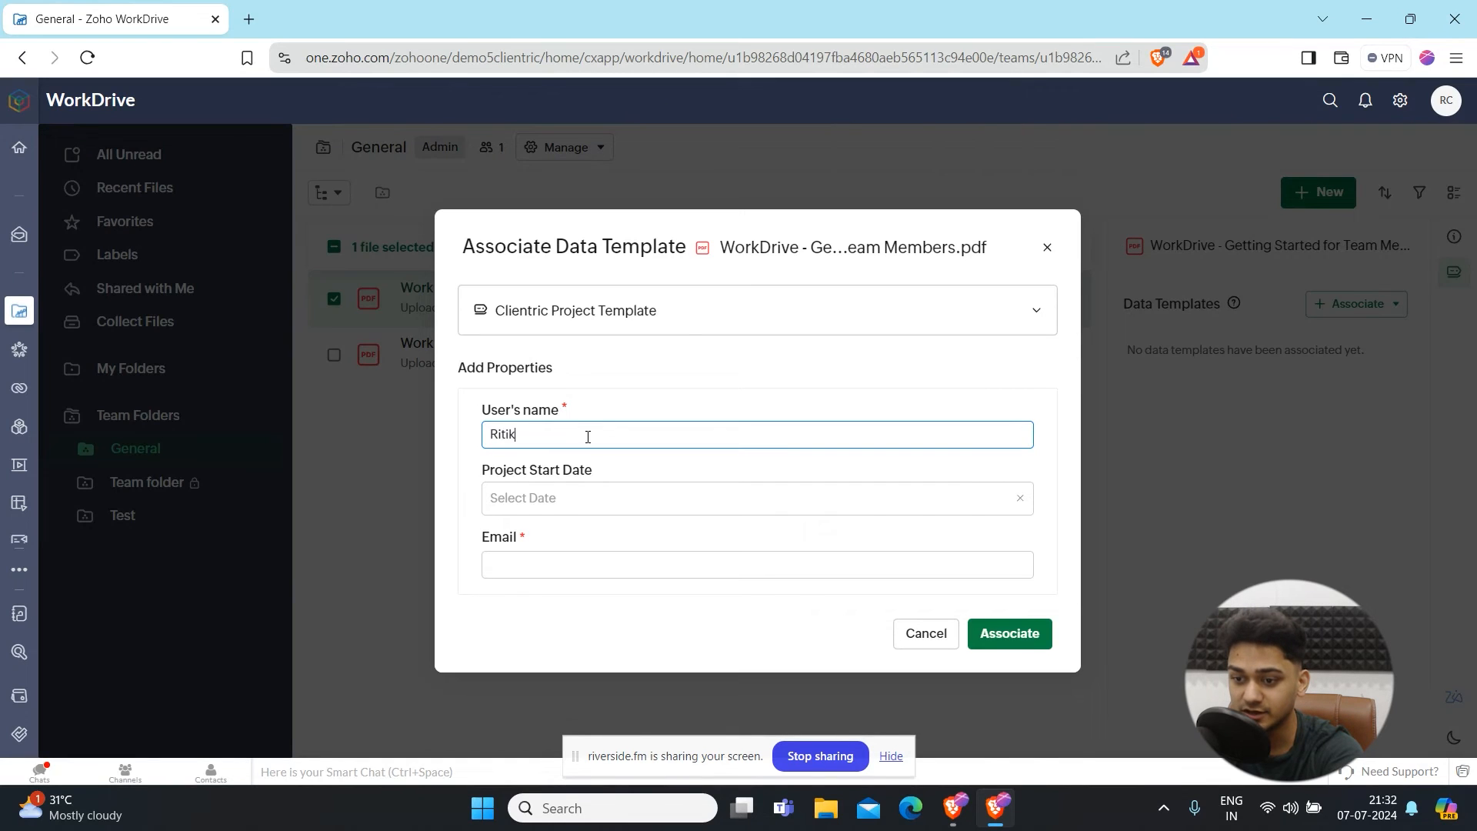
click(538, 500)
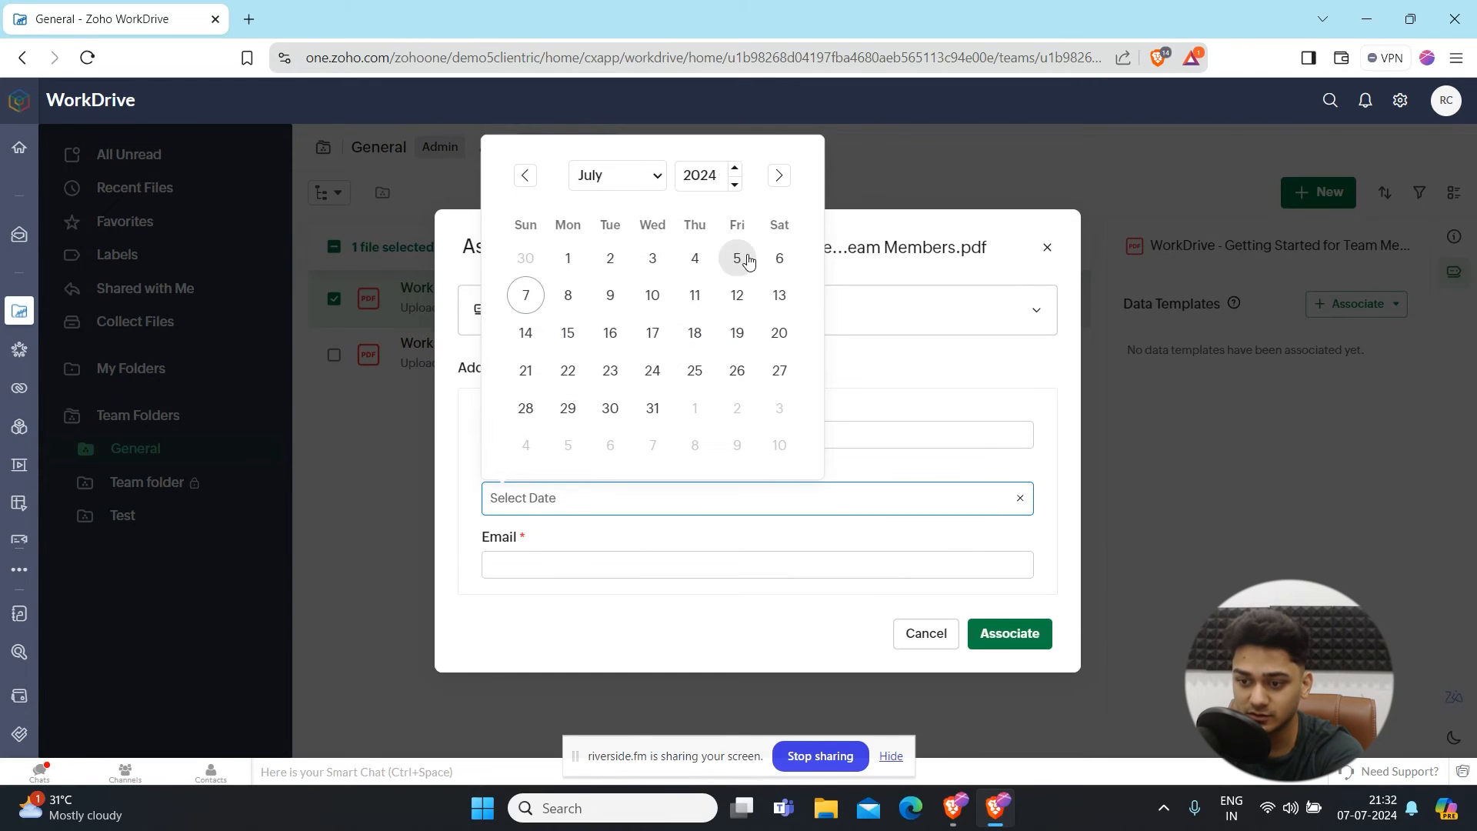
click(739, 259)
click(520, 575)
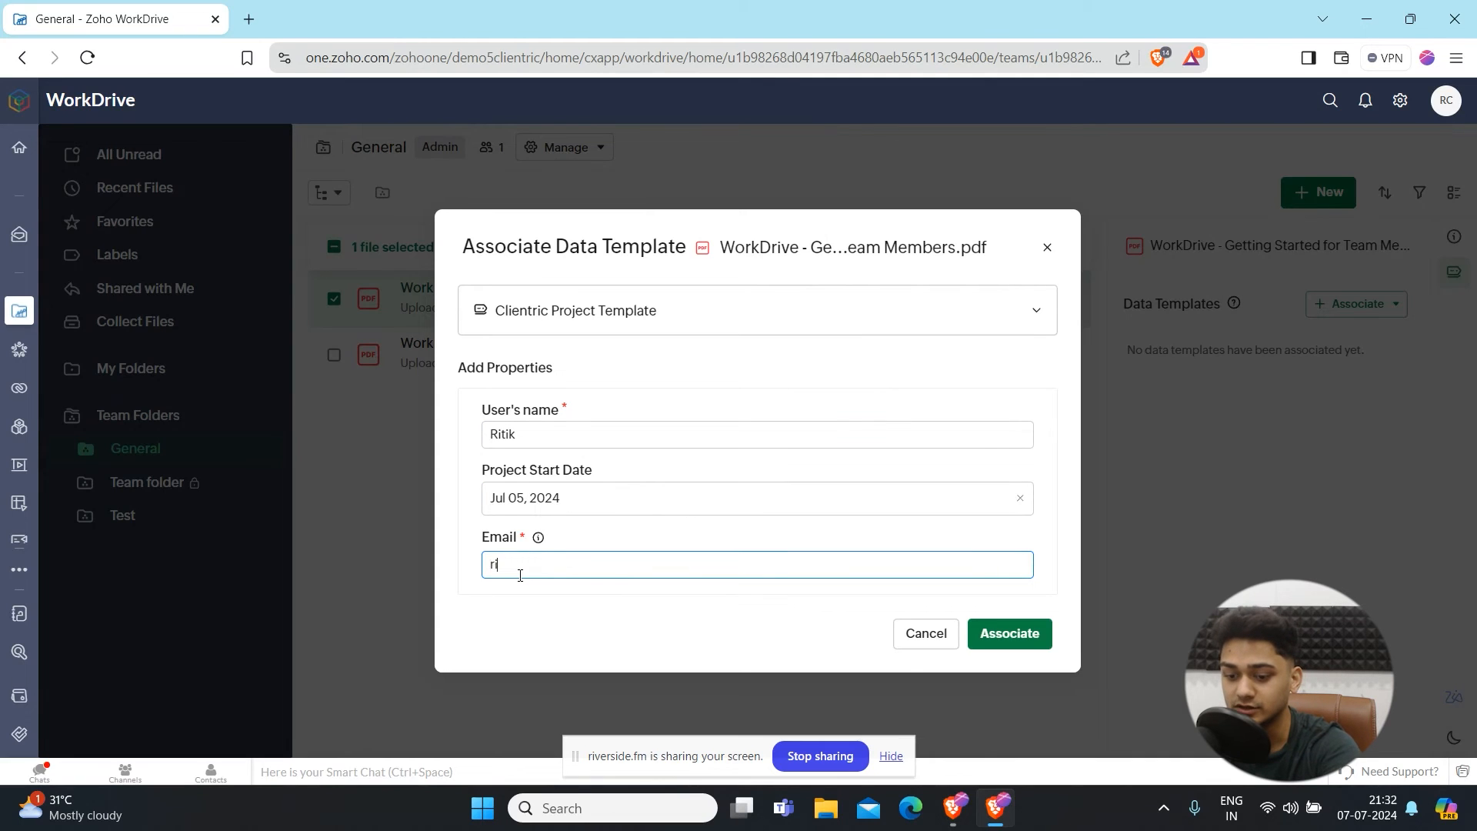
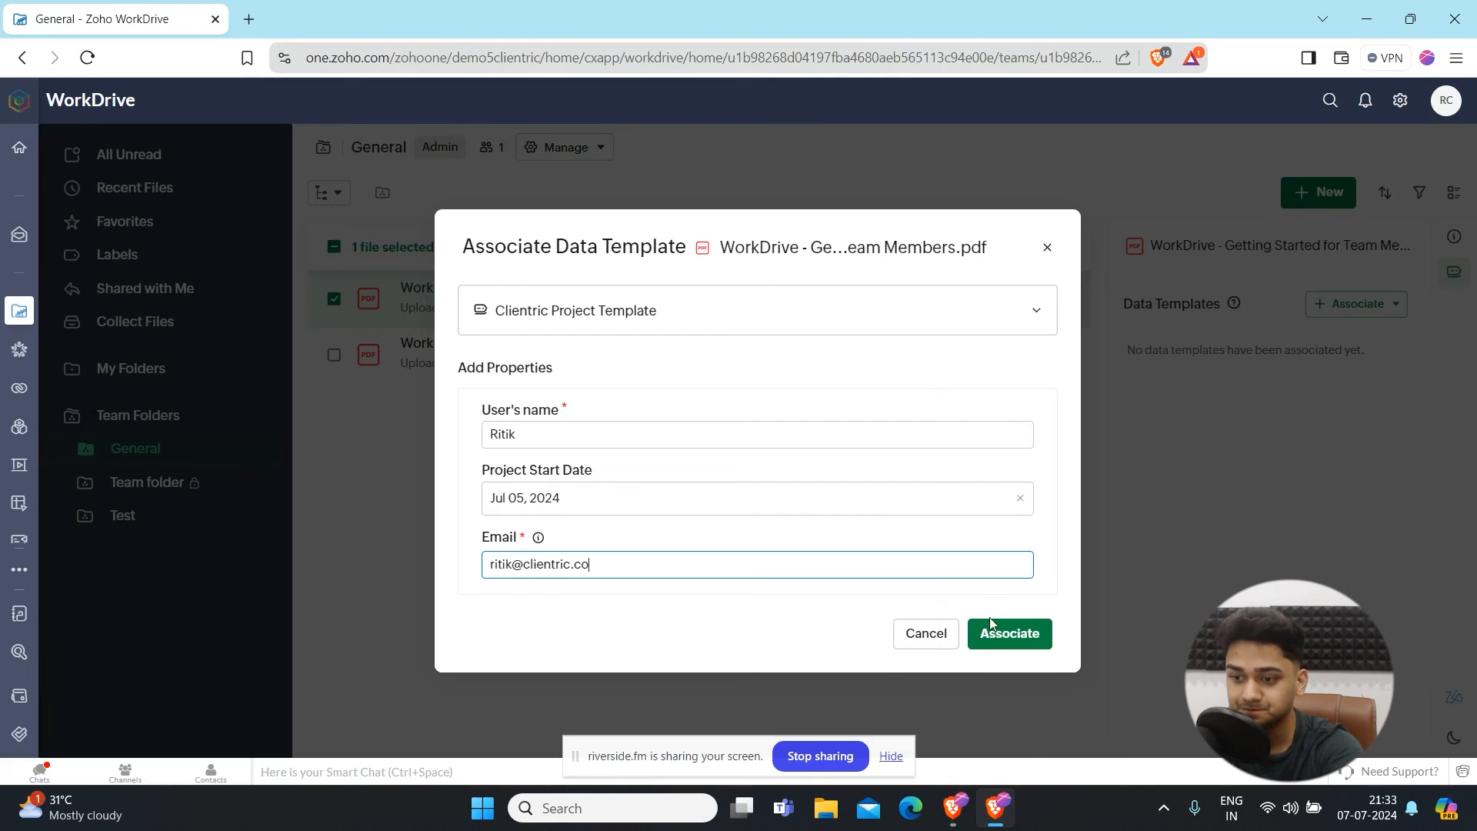
click(1000, 634)
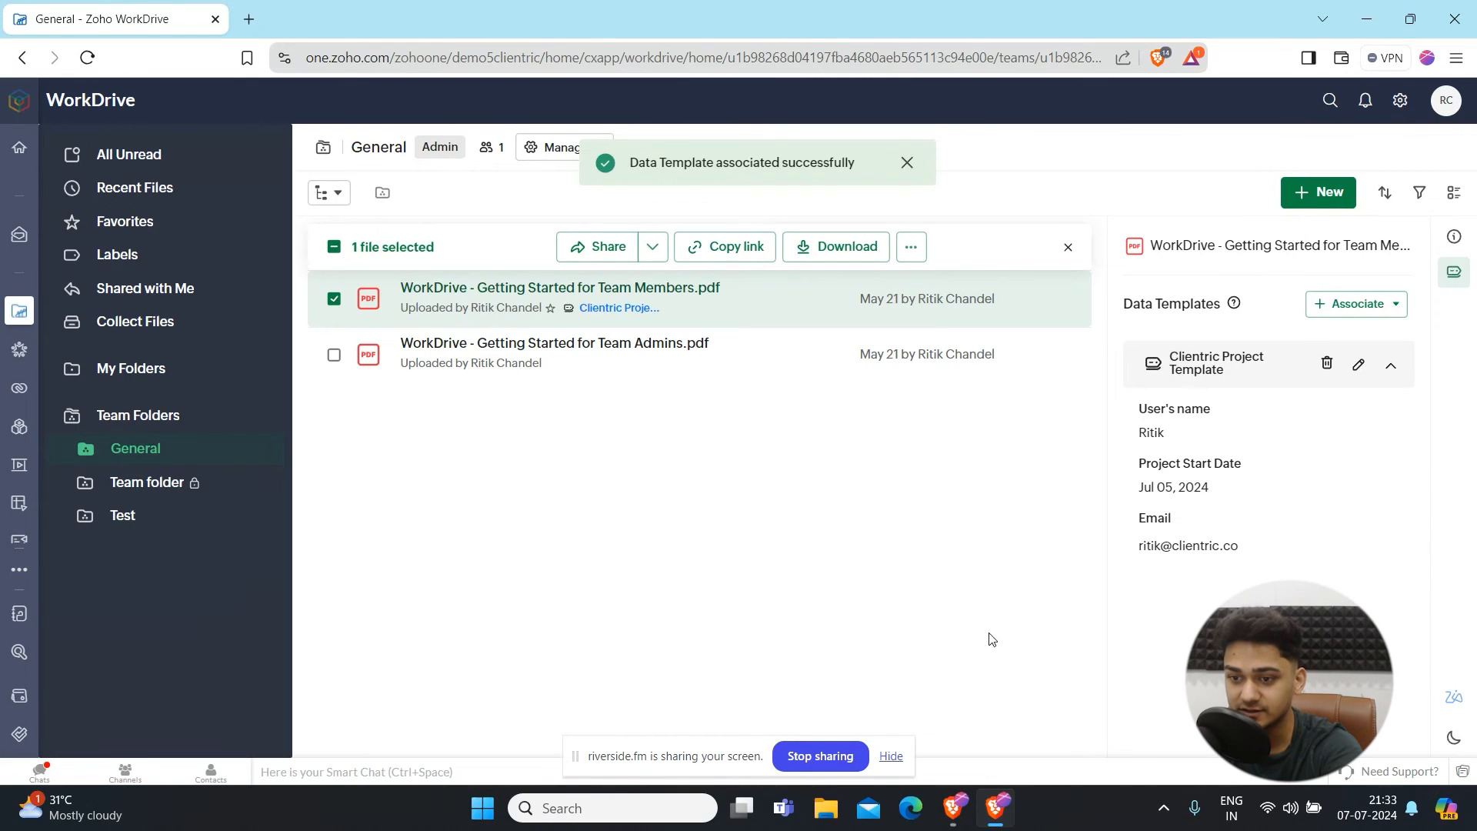